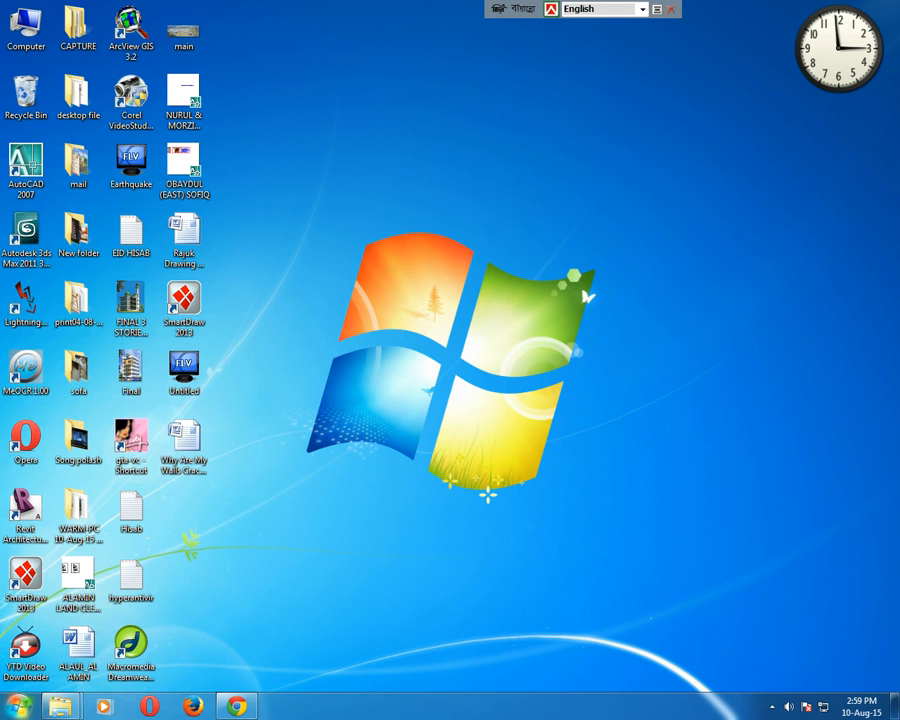
# - Launch ArcView GIS 3.2 and create a new view, placing its window clear of the project window
pyautogui.click(18, 706)
pyautogui.click(80, 538)
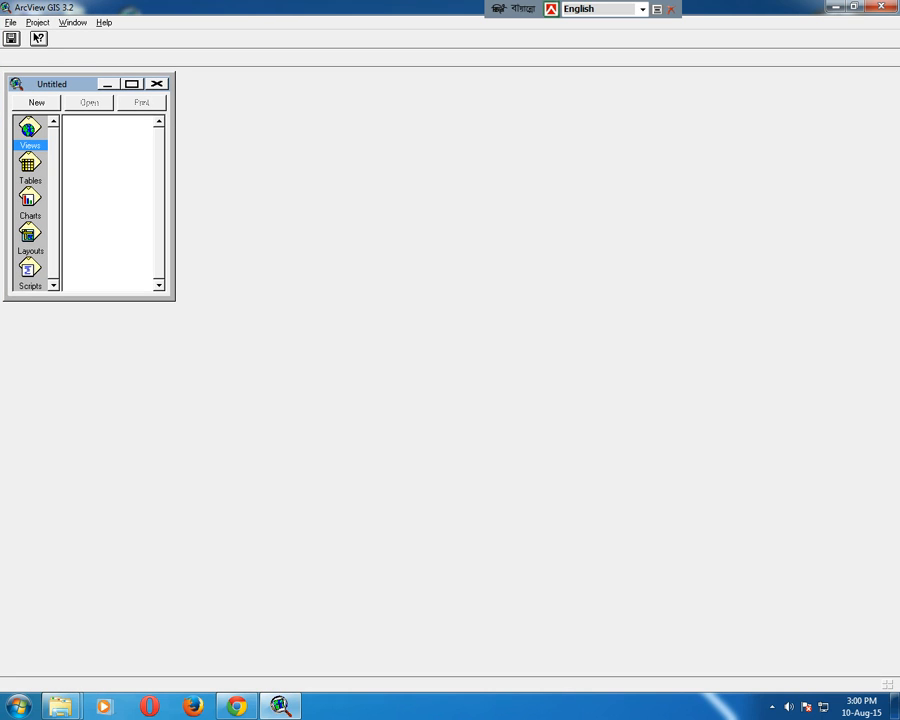
pyautogui.doubleClick(30, 129)
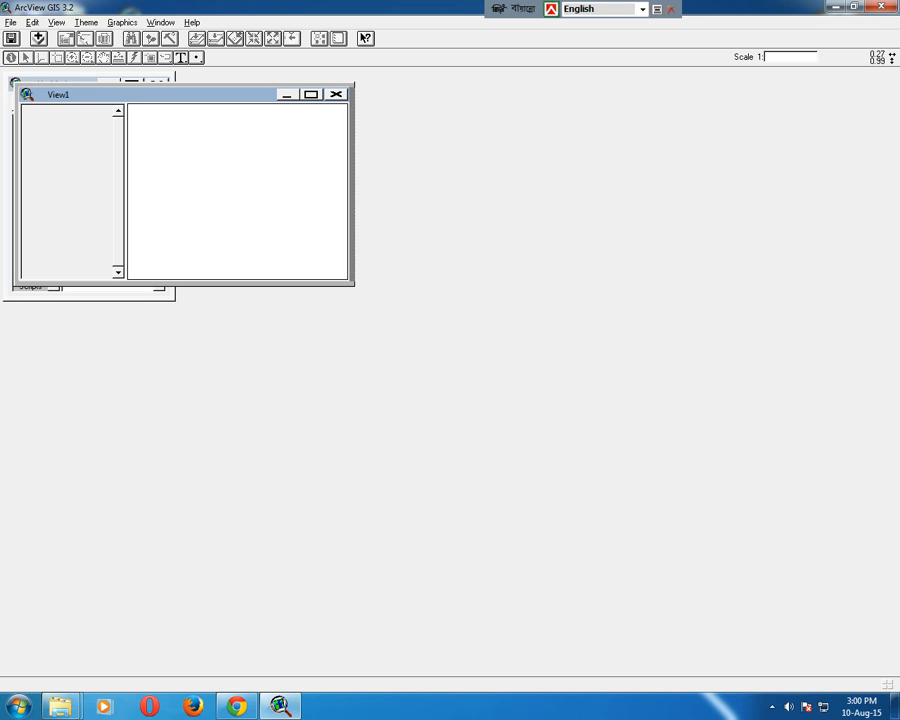
pyautogui.moveTo(198, 94); pyautogui.dragTo(545, 168)
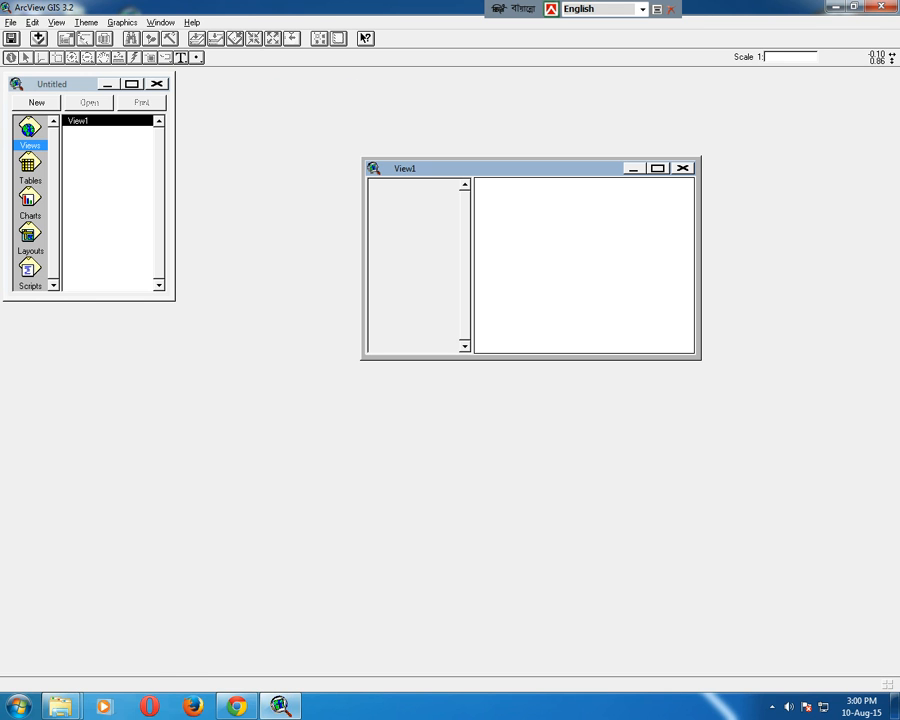
# - Add a new theme with the Polygon feature type to the view, saving it as Pllygon.shp
pyautogui.hotkey('alt', 'v')
pyautogui.press('Down')
pyautogui.press('Down')
pyautogui.press('Return')
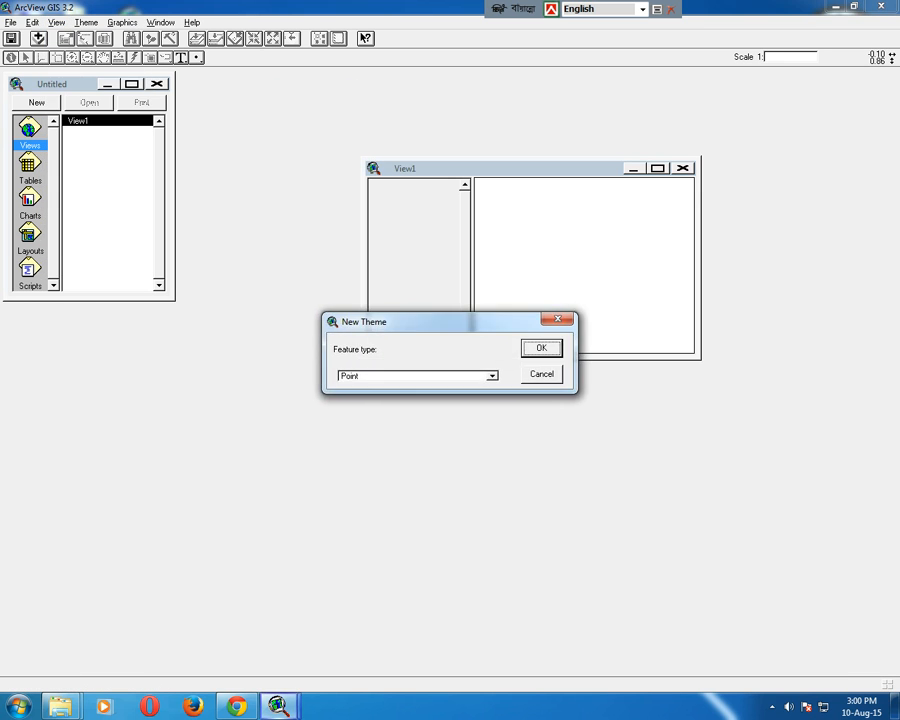
pyautogui.hotkey('alt', 'Down')
pyautogui.press('Down')
pyautogui.press('Down')
pyautogui.press('Return')
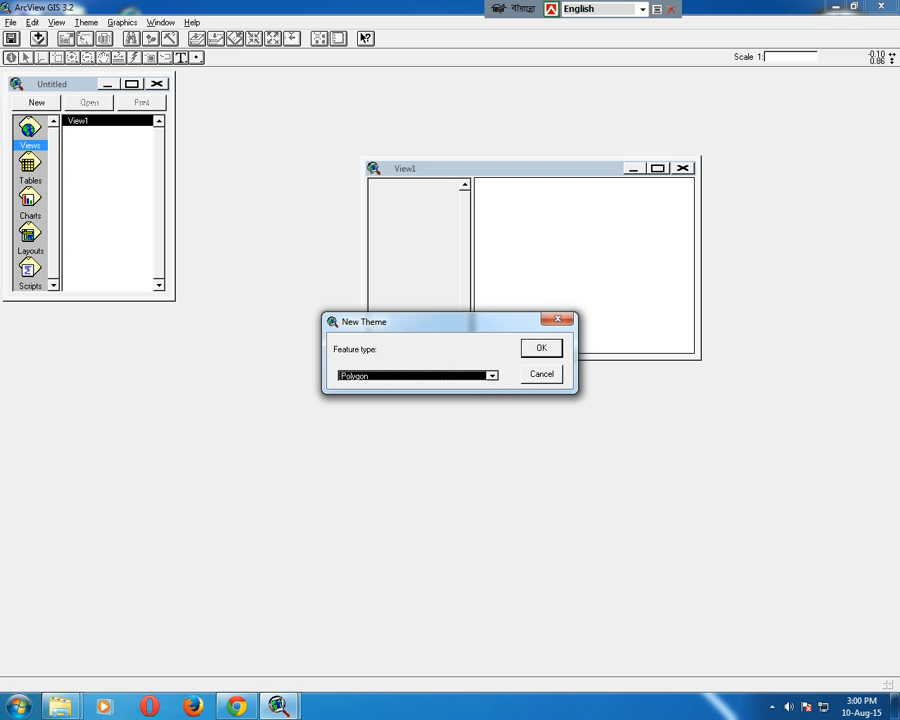
pyautogui.press('Return')
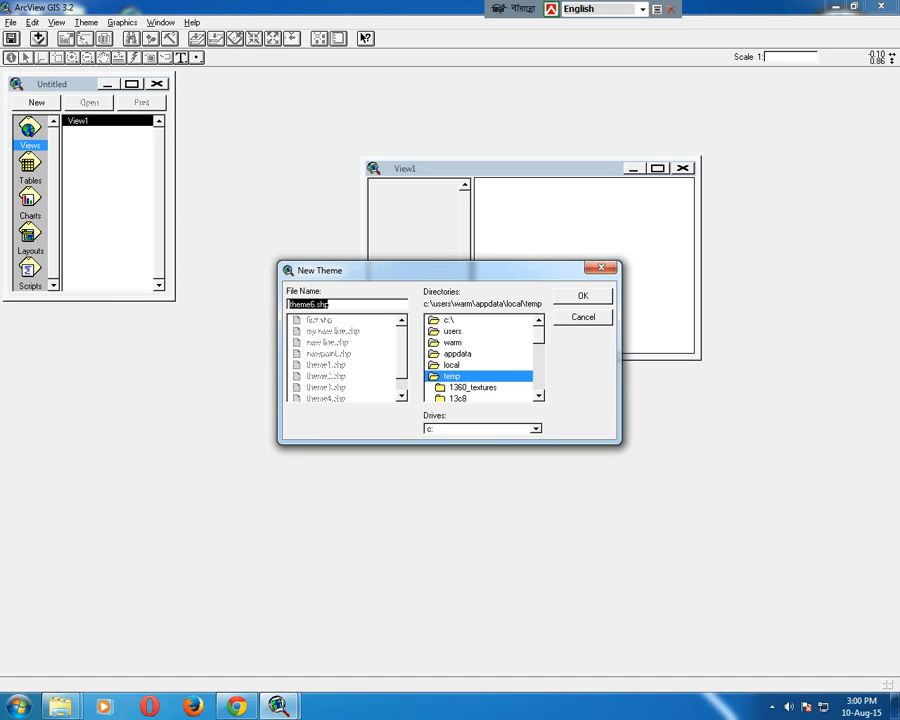
pyautogui.write('Pllygon')
pyautogui.press('Return')
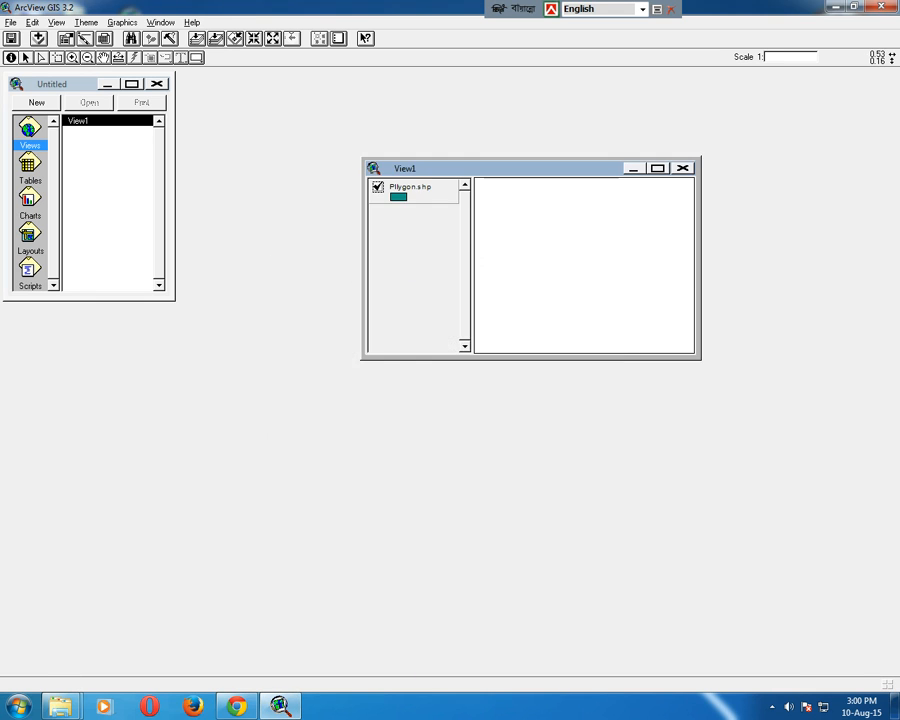
pyautogui.moveTo(500, 168); pyautogui.dragTo(461, 169)
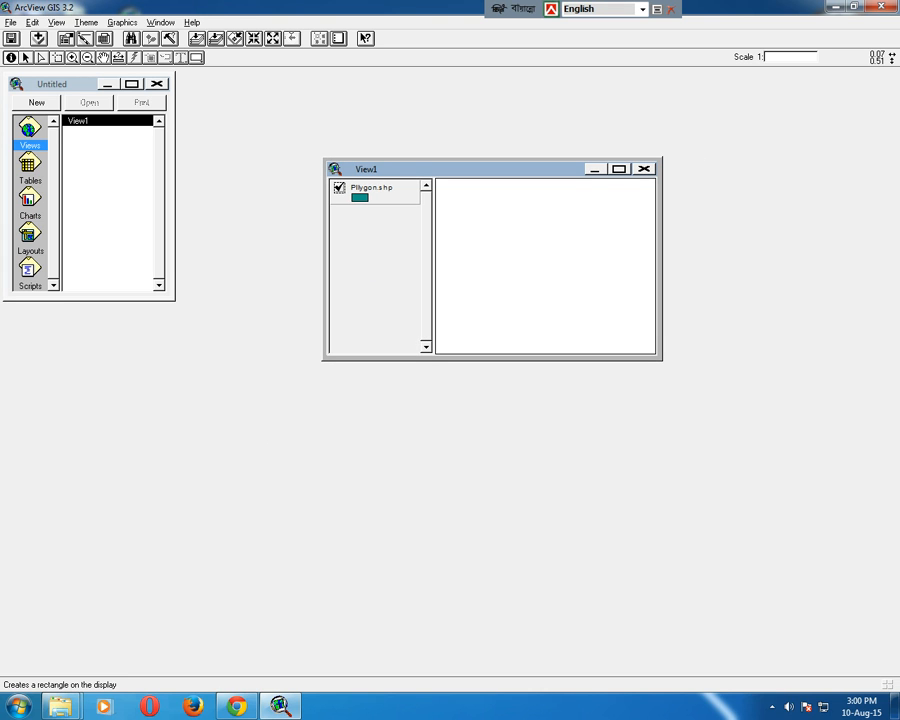
# - Draw an irregular many-sided polygon across the middle of the view with the polygon tool
pyautogui.click(196, 57)
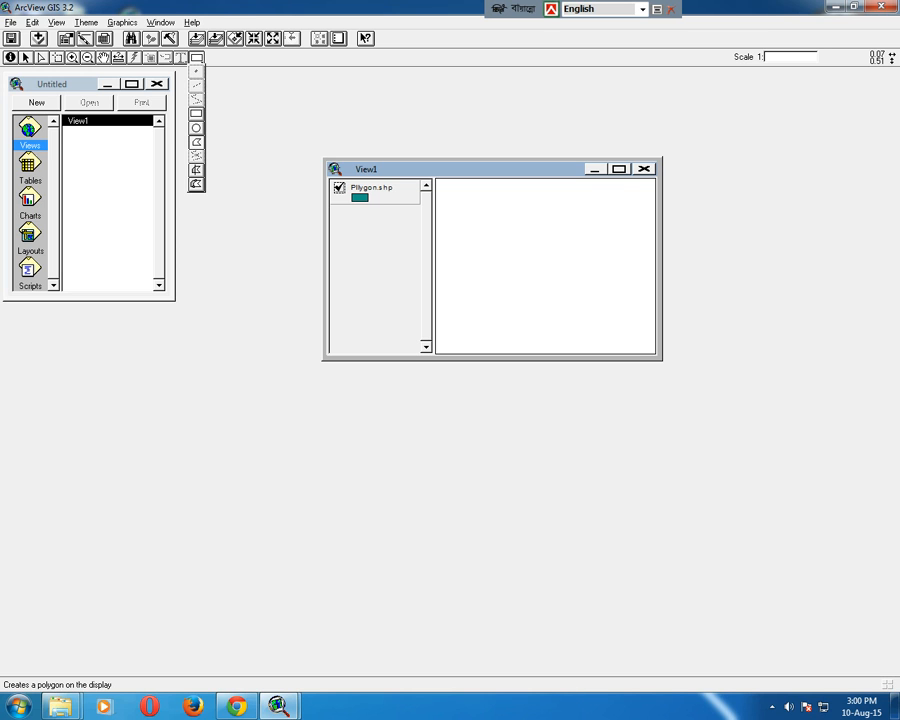
pyautogui.click(196, 143)
pyautogui.click(582, 249)
pyautogui.click(496, 295)
pyautogui.click(495, 295)
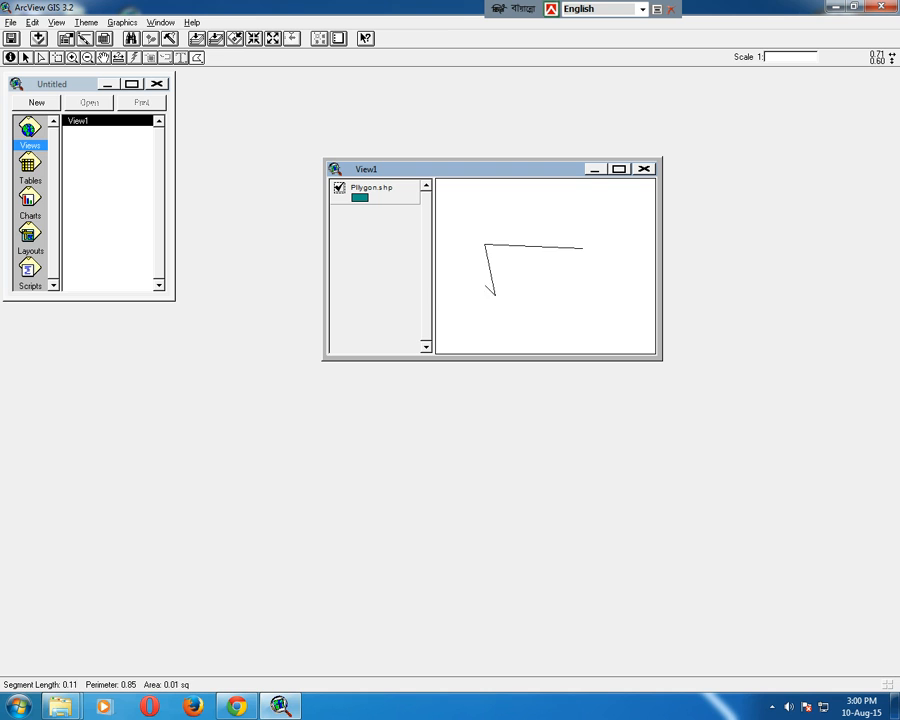
pyautogui.click(503, 261)
pyautogui.click(565, 294)
pyautogui.click(594, 294)
pyautogui.doubleClick(612, 308)
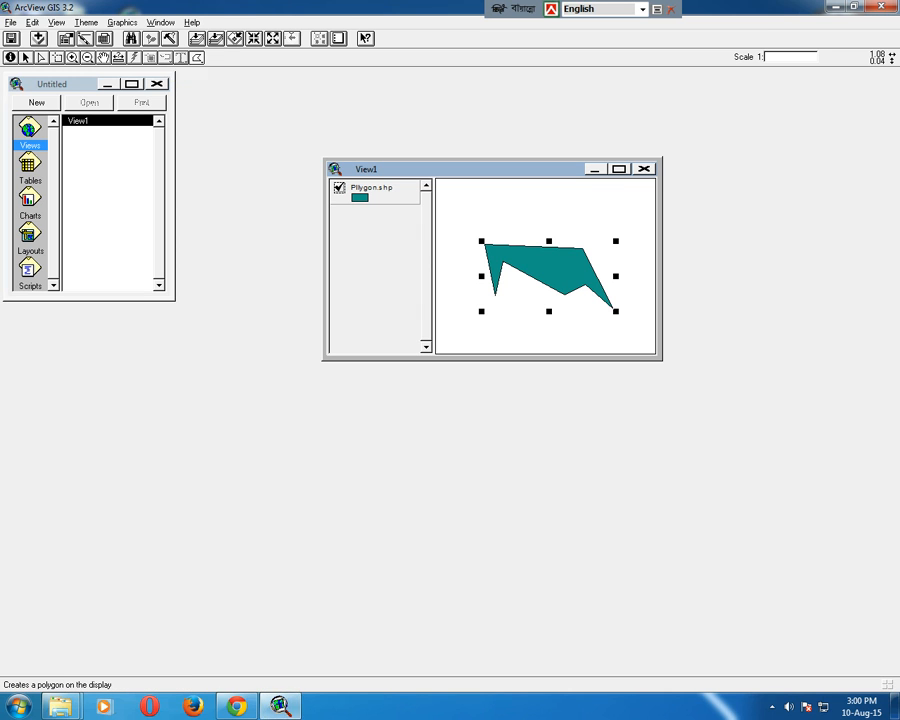
# - Delete the irregular polygon from the Pllygon.shp theme
pyautogui.click(197, 57)
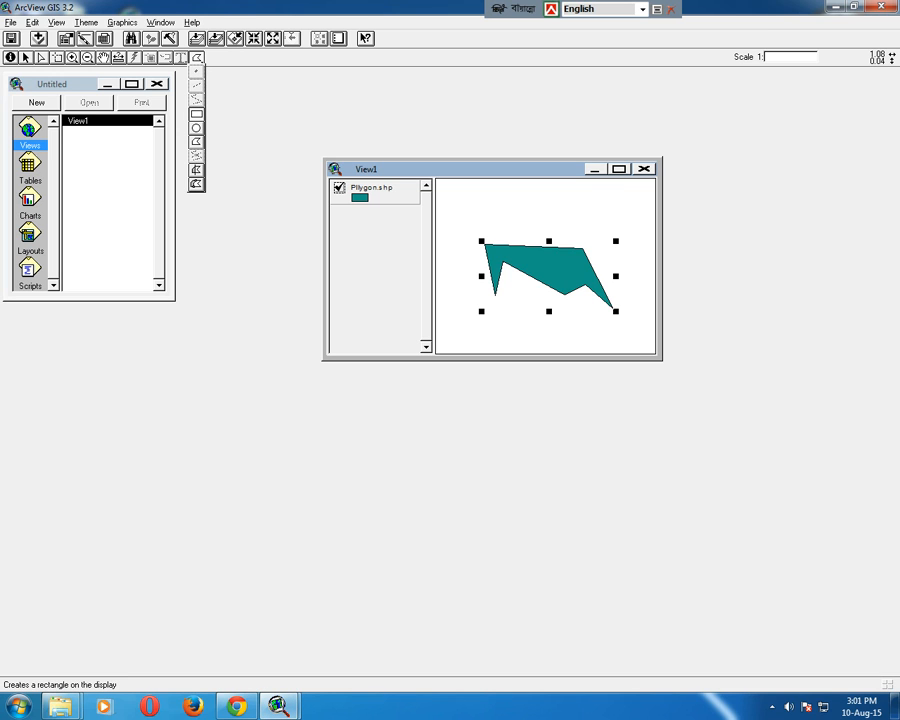
pyautogui.click(197, 114)
pyautogui.click(26, 58)
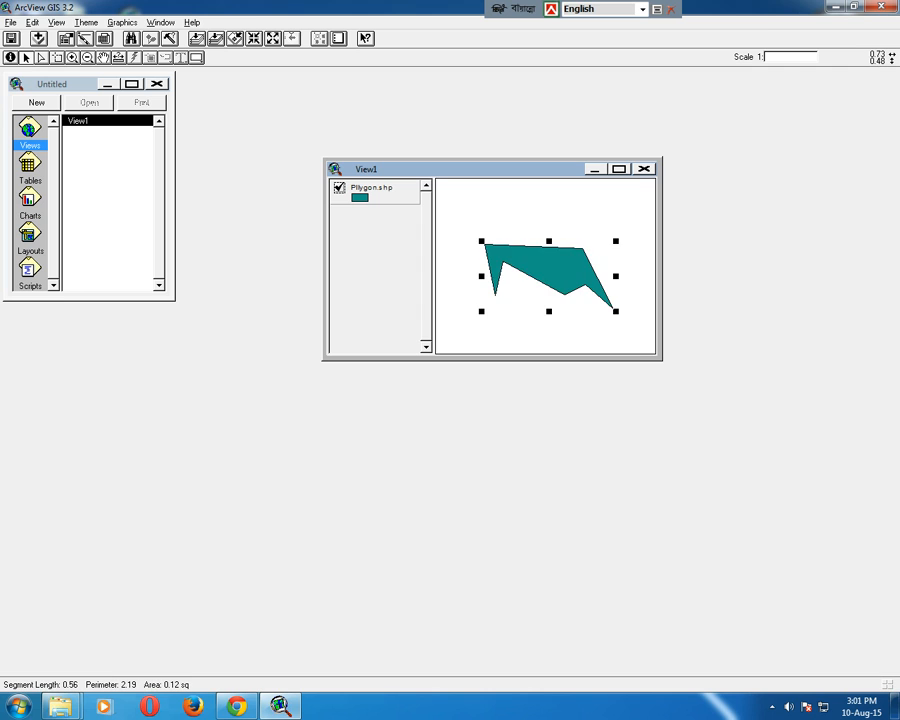
pyautogui.press('Delete')
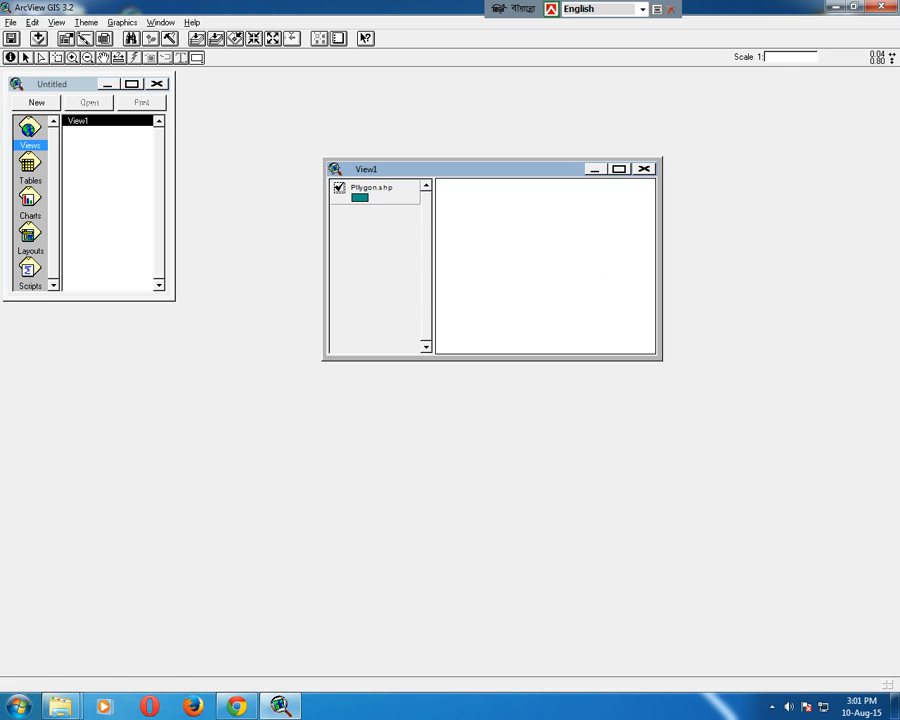
# - Draw a rectangle about 0.31 by 0.16 in the view's upper left area and a circle below its right end
pyautogui.moveTo(461, 211); pyautogui.dragTo(517, 240)
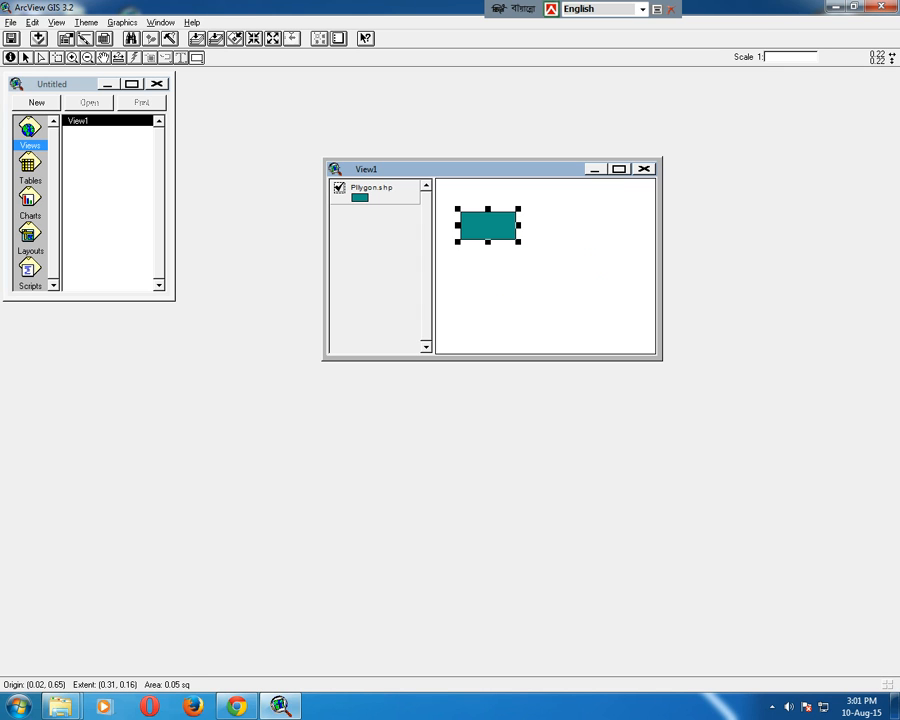
pyautogui.moveTo(197, 58); pyautogui.dragTo(197, 128)
pyautogui.moveTo(519, 279)
pyautogui.mouseDown()
pyautogui.moveTo(541, 301)
pyautogui.moveTo(532, 292)
pyautogui.mouseUp()
# - Draw a jagged polygon about 1.25 in perimeter to the right of the rectangle and circle
pyautogui.moveTo(197, 58); pyautogui.dragTo(197, 141)
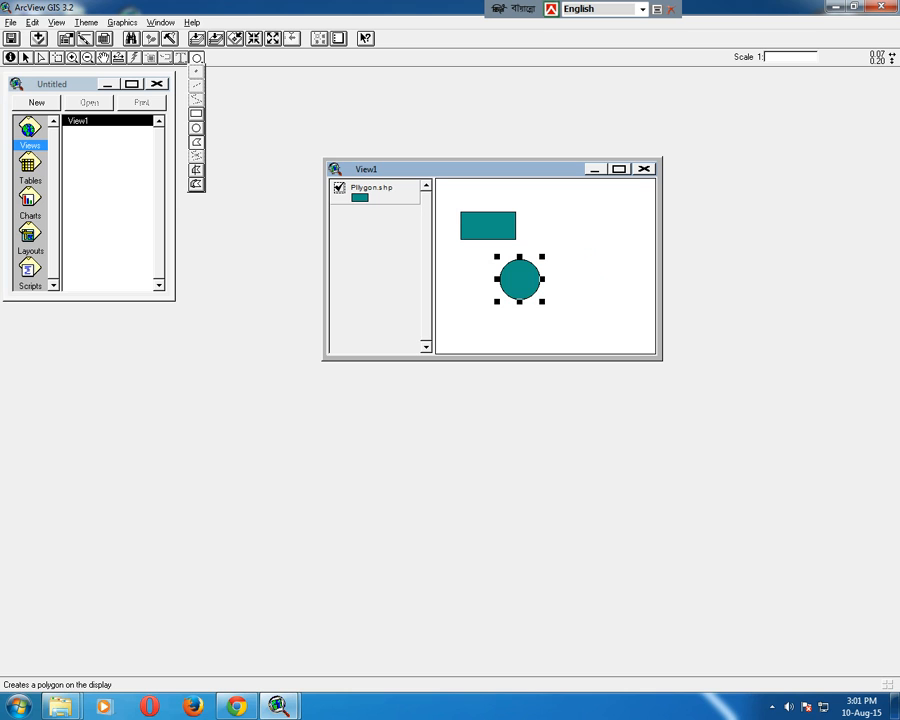
pyautogui.moveTo(197, 141); pyautogui.dragTo(197, 141)
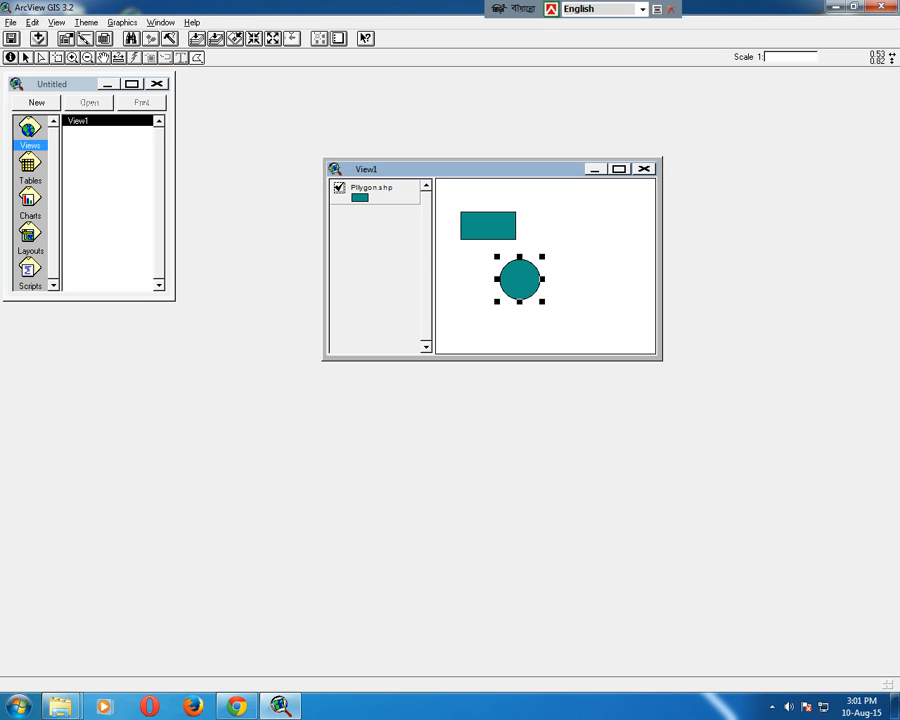
pyautogui.click(572, 211)
pyautogui.click(622, 232)
pyautogui.click(603, 265)
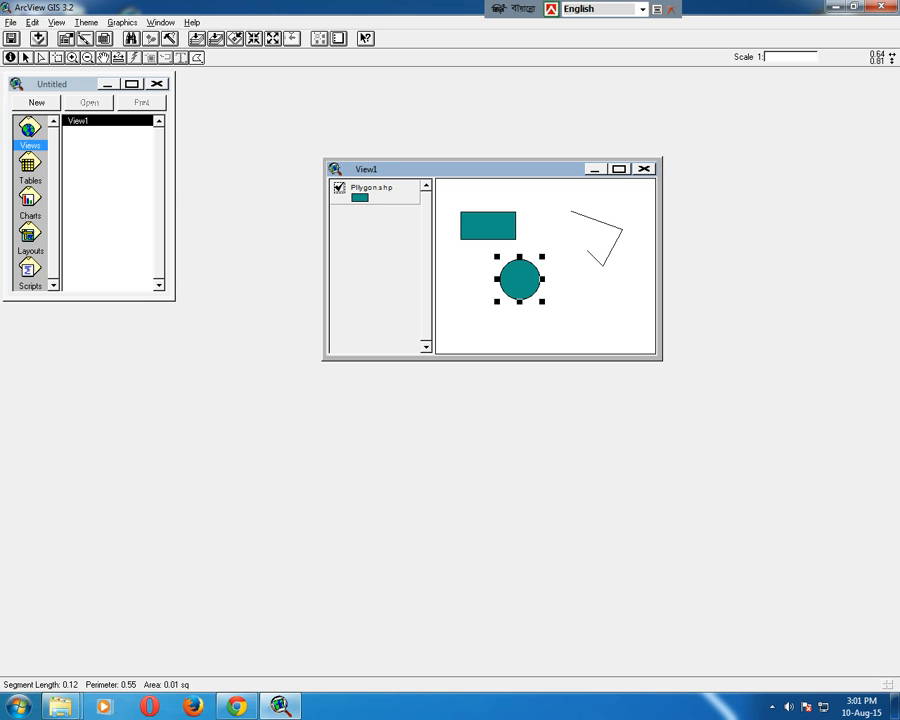
pyautogui.click(594, 237)
pyautogui.click(563, 242)
pyautogui.click(552, 221)
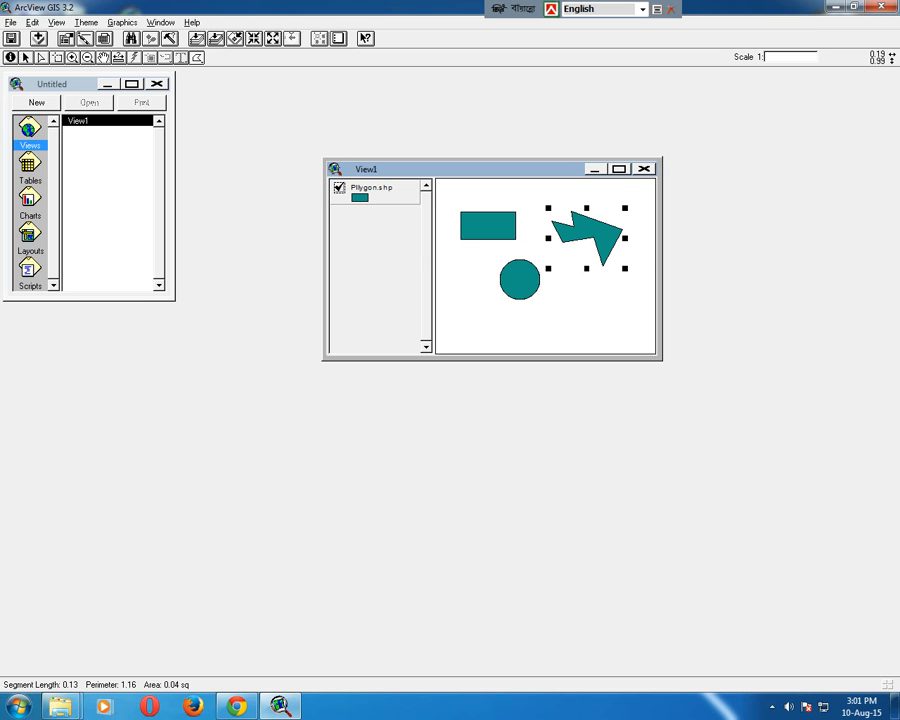
# - Maximize the View1 window so the polygon features fill the workspace
pyautogui.moveTo(470, 169); pyautogui.dragTo(500, 183)
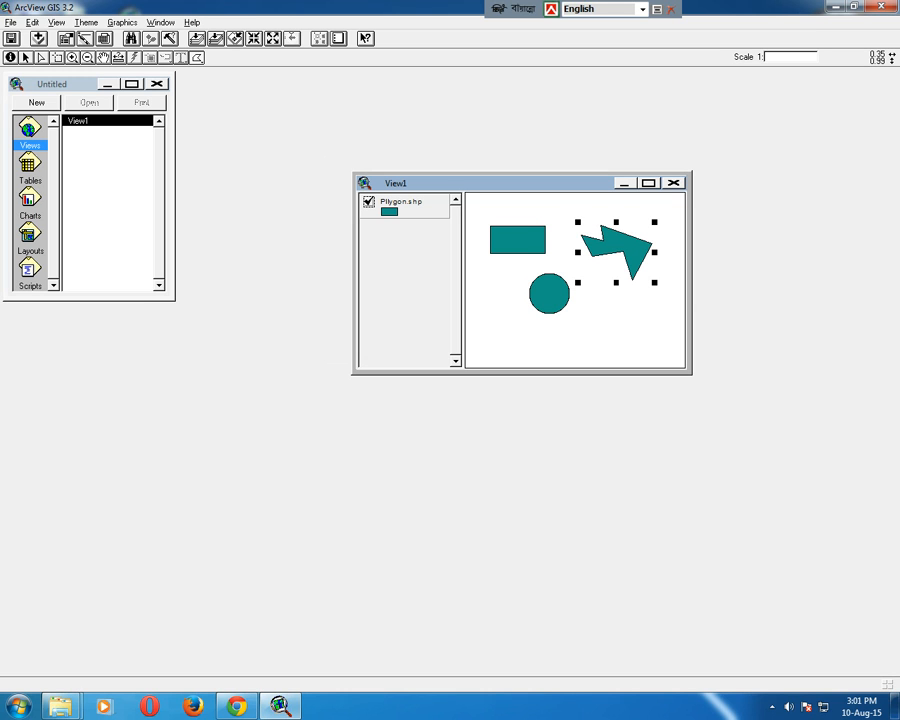
pyautogui.moveTo(430, 183); pyautogui.dragTo(406, 127)
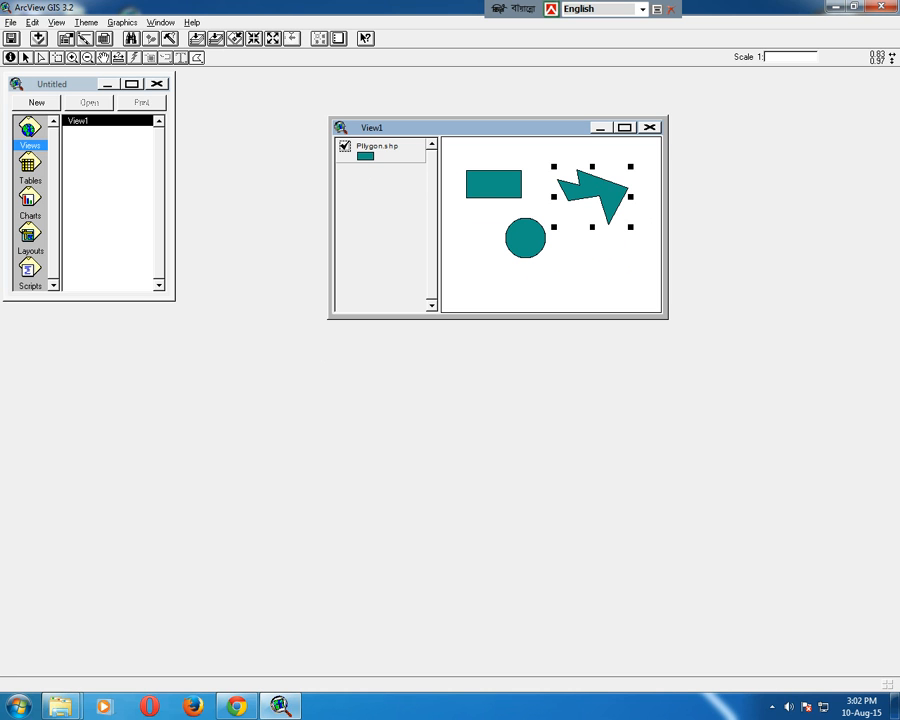
pyautogui.click(624, 128)
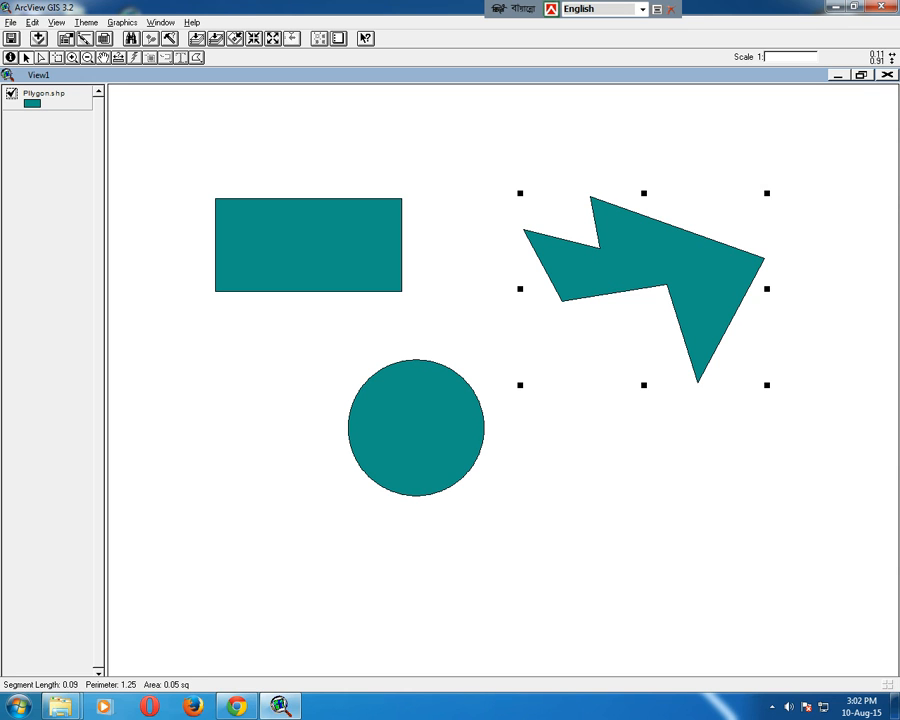
# - Split the rectangle with a near-vertical line about 0.25 long, crossing it left of its centre
pyautogui.click(308, 228)
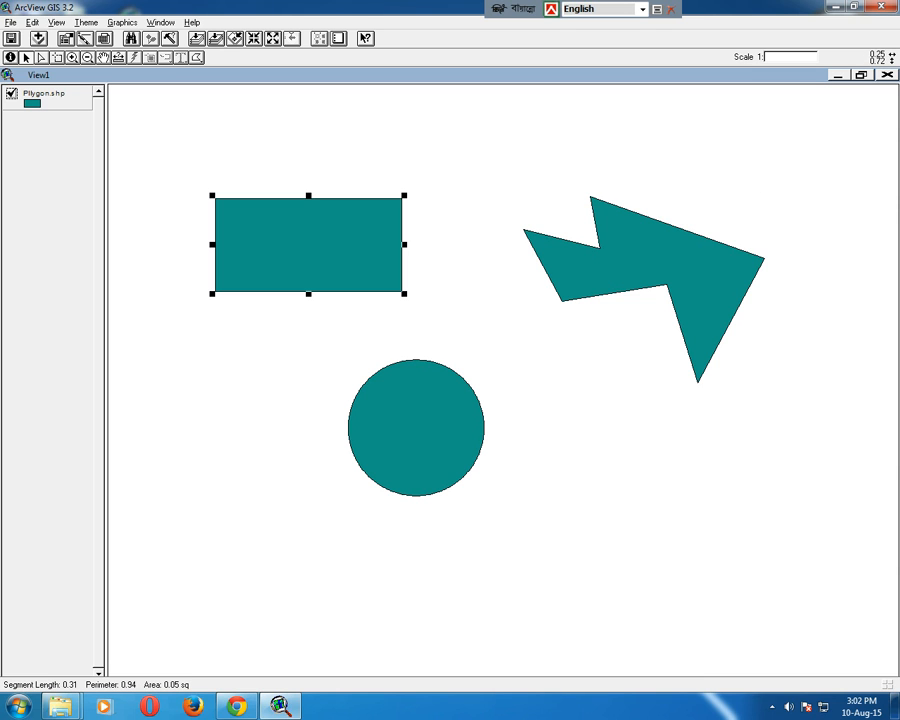
pyautogui.moveTo(197, 58); pyautogui.dragTo(197, 170)
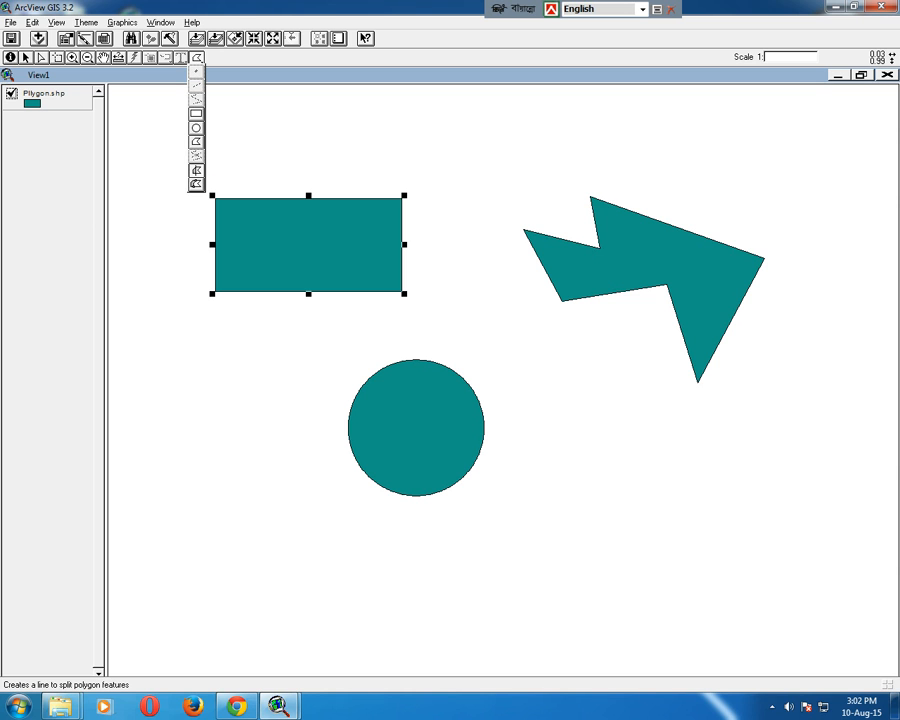
pyautogui.moveTo(197, 170); pyautogui.dragTo(197, 170)
pyautogui.click(281, 167)
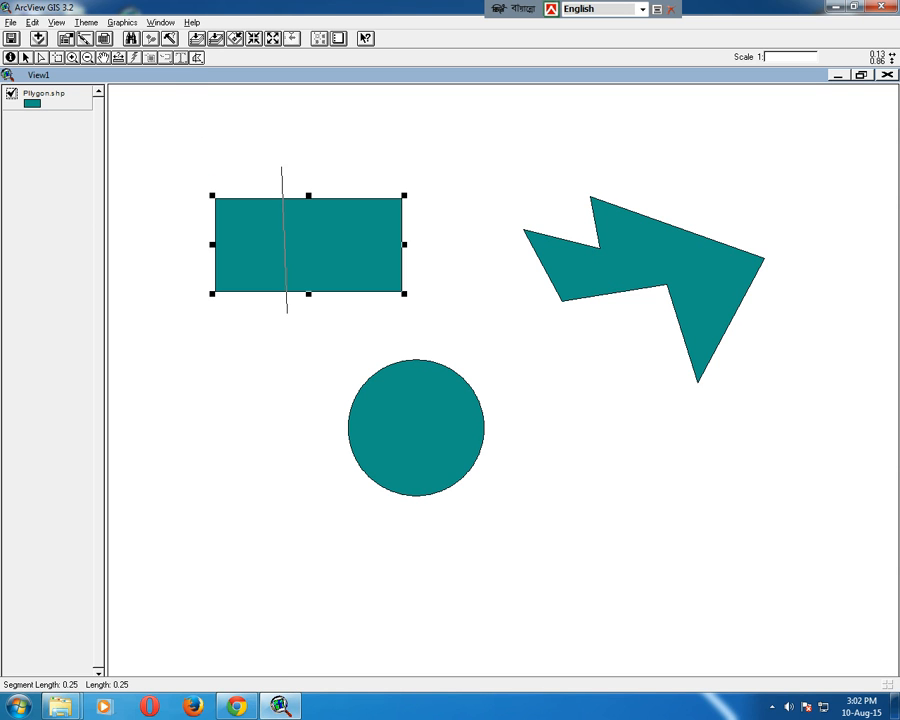
pyautogui.click(287, 313)
pyautogui.doubleClick(288, 314)
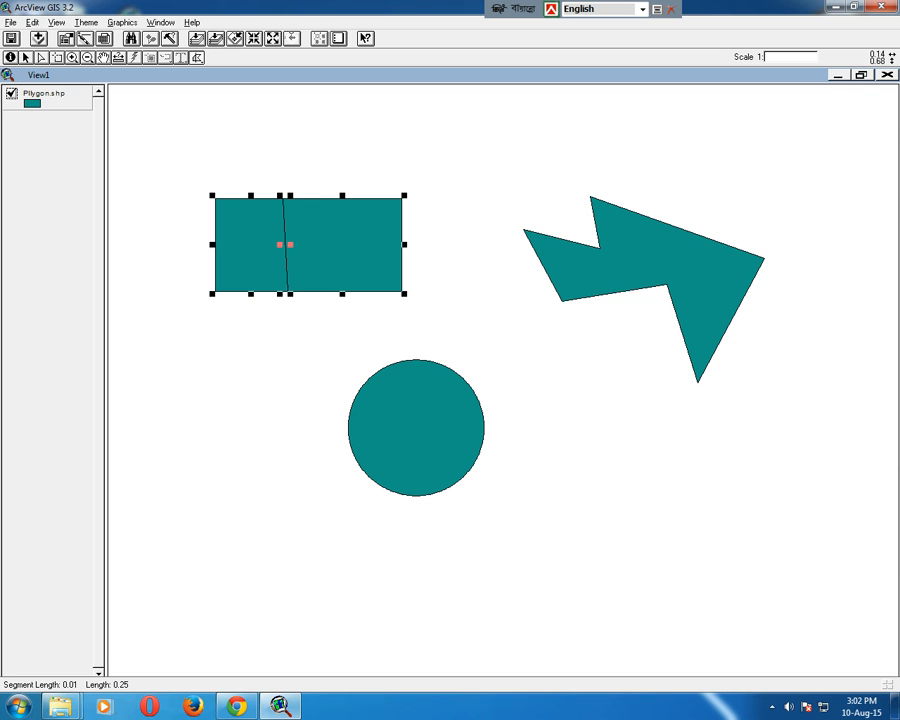
# - Move the two pieces of the split rectangle apart, leaving a gap between them
pyautogui.click(27, 58)
pyautogui.moveTo(360, 220); pyautogui.dragTo(440, 189)
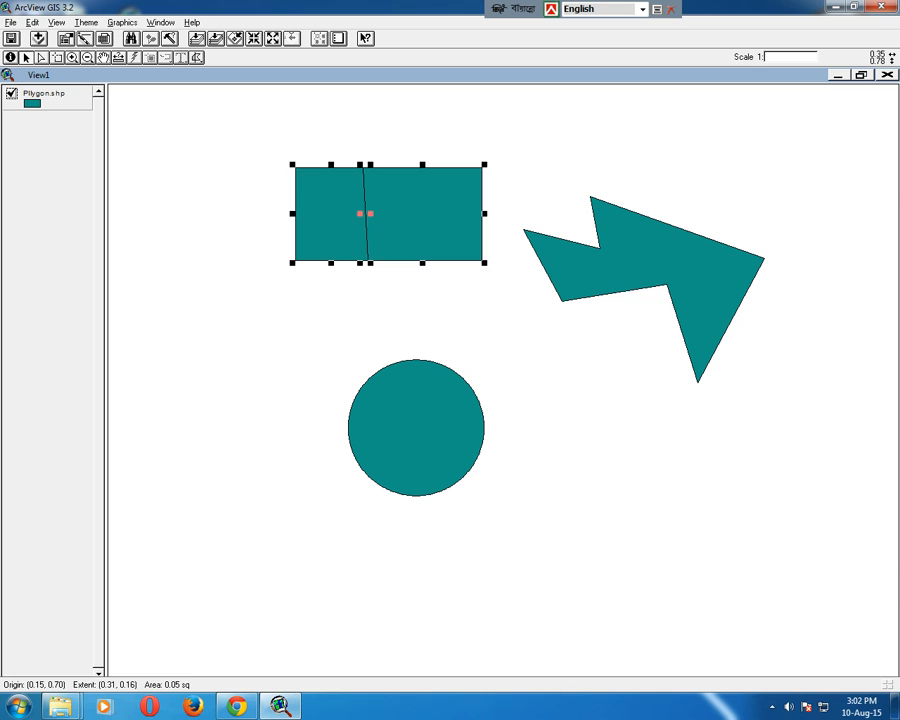
pyautogui.click(392, 302)
pyautogui.click(331, 207)
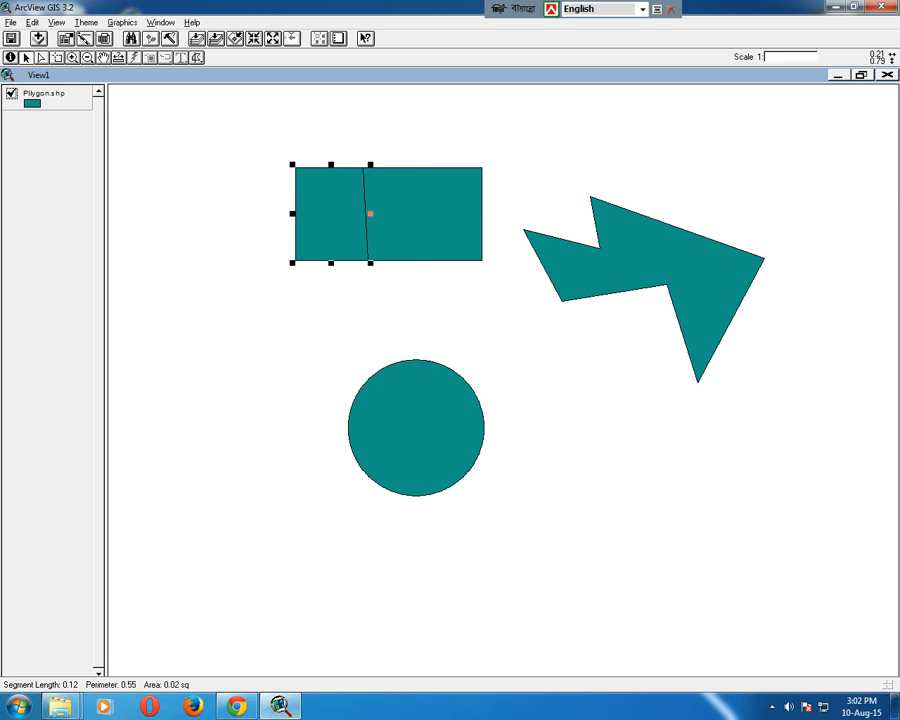
pyautogui.moveTo(331, 207); pyautogui.dragTo(227, 214)
pyautogui.click(332, 277)
pyautogui.moveTo(397, 178); pyautogui.dragTo(333, 196)
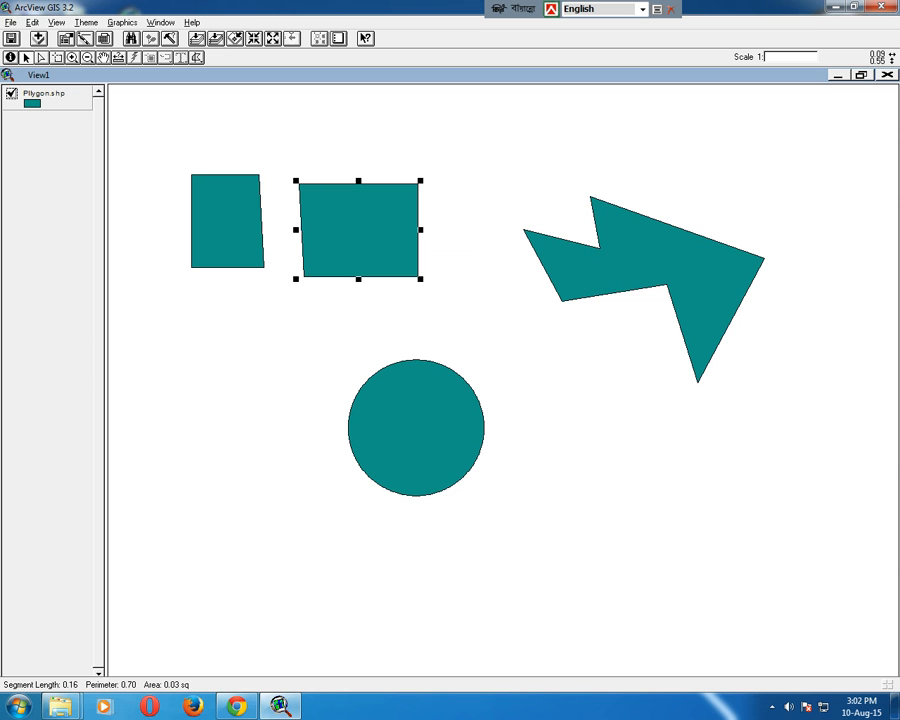
pyautogui.click(259, 355)
# - Move the larger rectangle piece up and left so it overlaps the upper right corner of the smaller piece
pyautogui.moveTo(333, 245)
pyautogui.mouseDown()
pyautogui.moveTo(277, 235)
pyautogui.moveTo(288, 240)
pyautogui.mouseUp()
pyautogui.click(284, 244)
pyautogui.click(355, 230)
pyautogui.moveTo(359, 228); pyautogui.dragTo(293, 188)
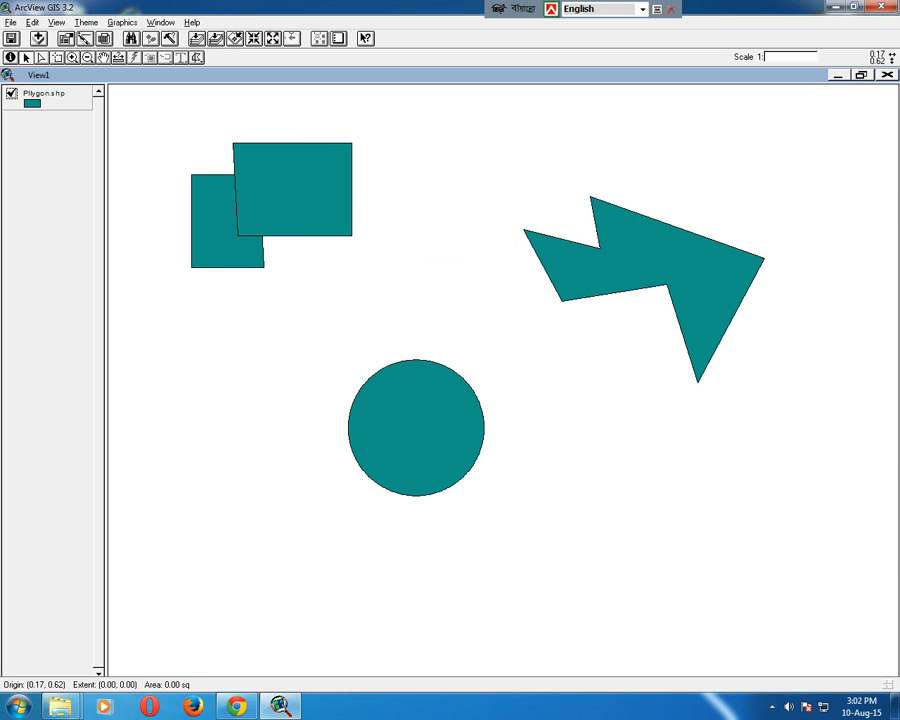
# - Select both overlapping rectangle pieces and merge them with Combine Features
pyautogui.moveTo(390, 297); pyautogui.dragTo(151, 122)
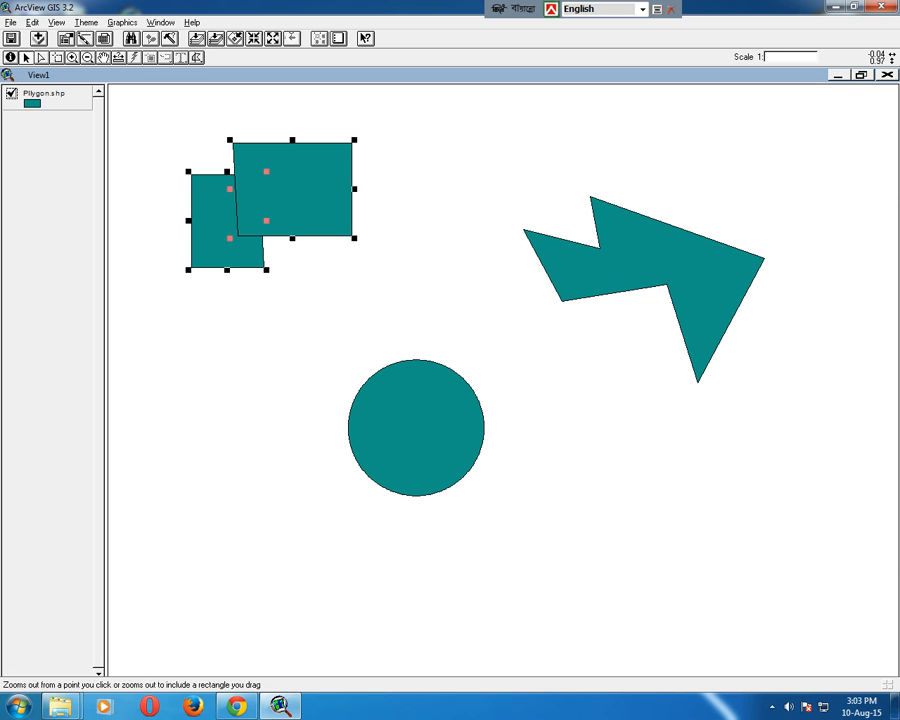
pyautogui.click(33, 22)
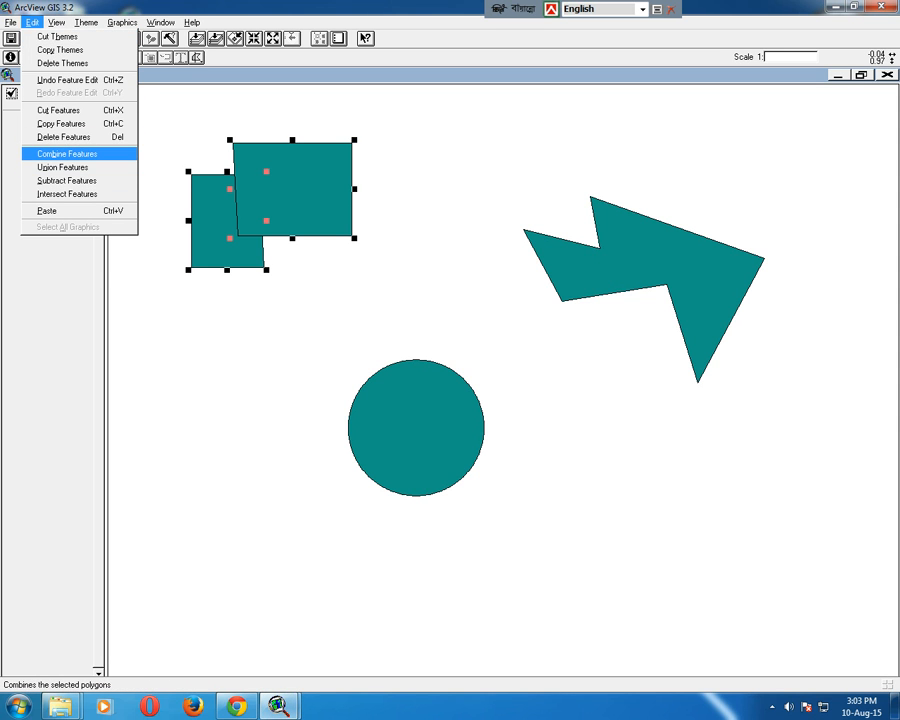
pyautogui.press('Return')
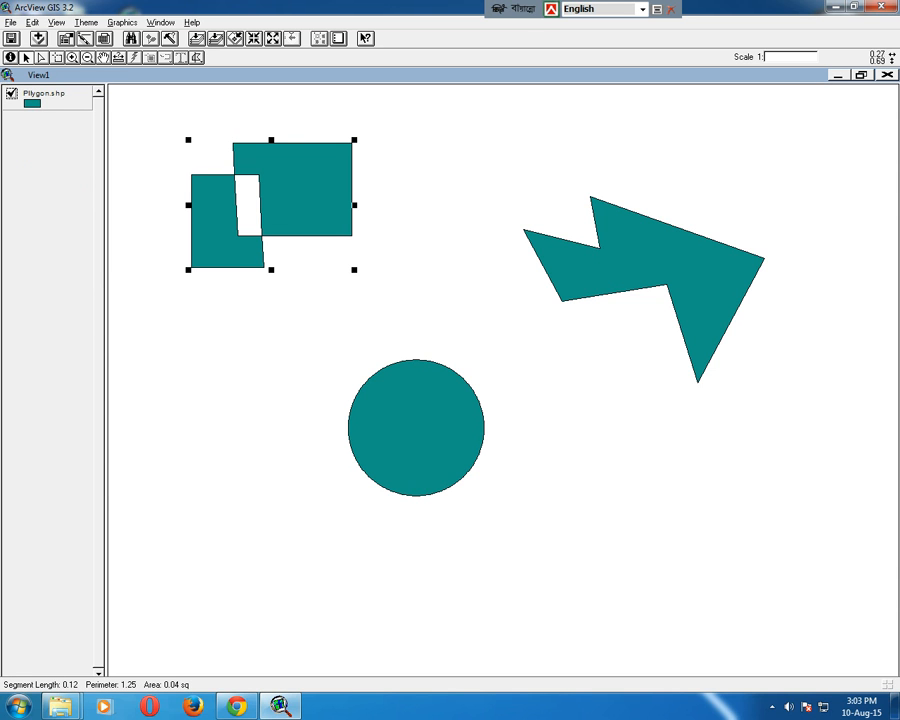
# - Move the combined shape to the right and slightly up, then deselect it
pyautogui.click(396, 280)
pyautogui.moveTo(268, 226)
pyautogui.mouseDown()
pyautogui.moveTo(322, 301)
pyautogui.moveTo(278, 245)
pyautogui.mouseUp()
pyautogui.click(308, 308)
pyautogui.moveTo(262, 300); pyautogui.dragTo(266, 217)
pyautogui.click(246, 303)
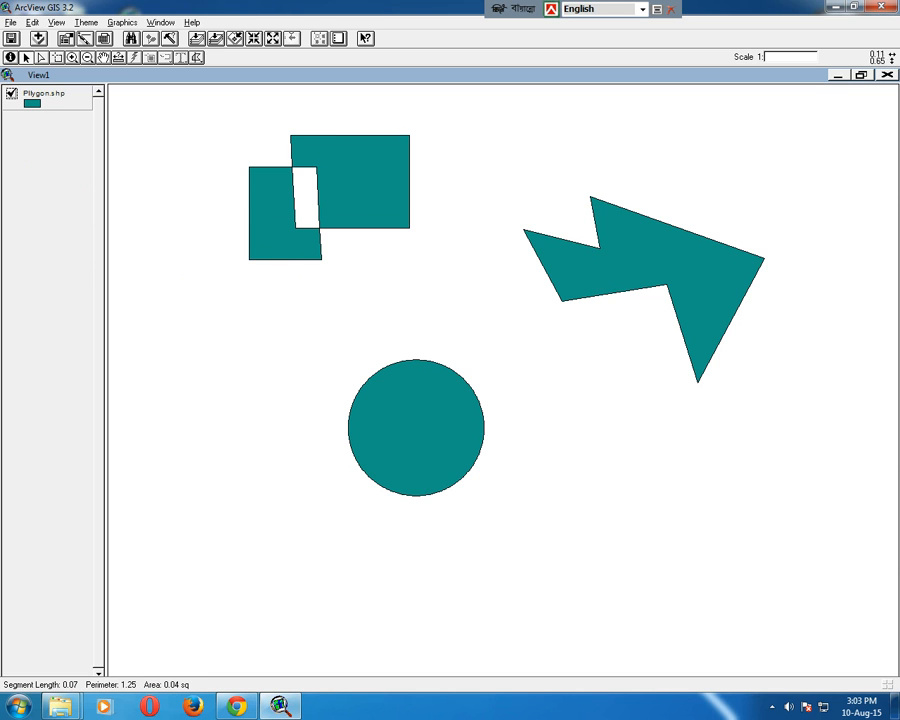
# - Undo the moves of the combined shape
pyautogui.hotkey('ctrl', 'z')
pyautogui.hotkey('ctrl', 'z')
pyautogui.hotkey('ctrl', 'z')
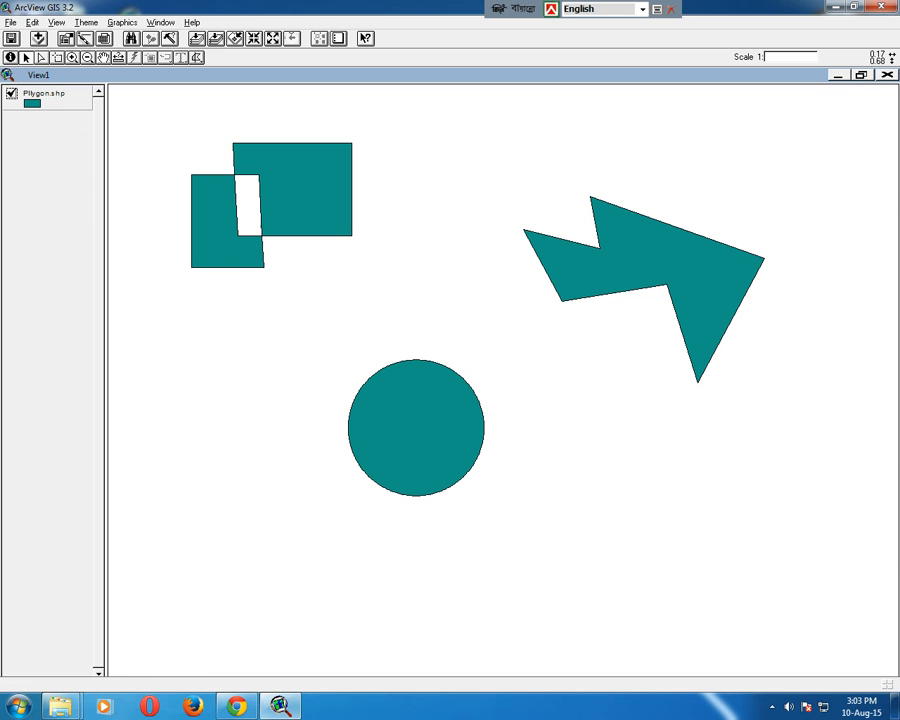
# - Align the larger rectangle piece against the smaller one's slanted edge, select both and merge them with Union Features
pyautogui.moveTo(300, 203); pyautogui.dragTo(326, 213)
pyautogui.moveTo(300, 291); pyautogui.dragTo(202, 226)
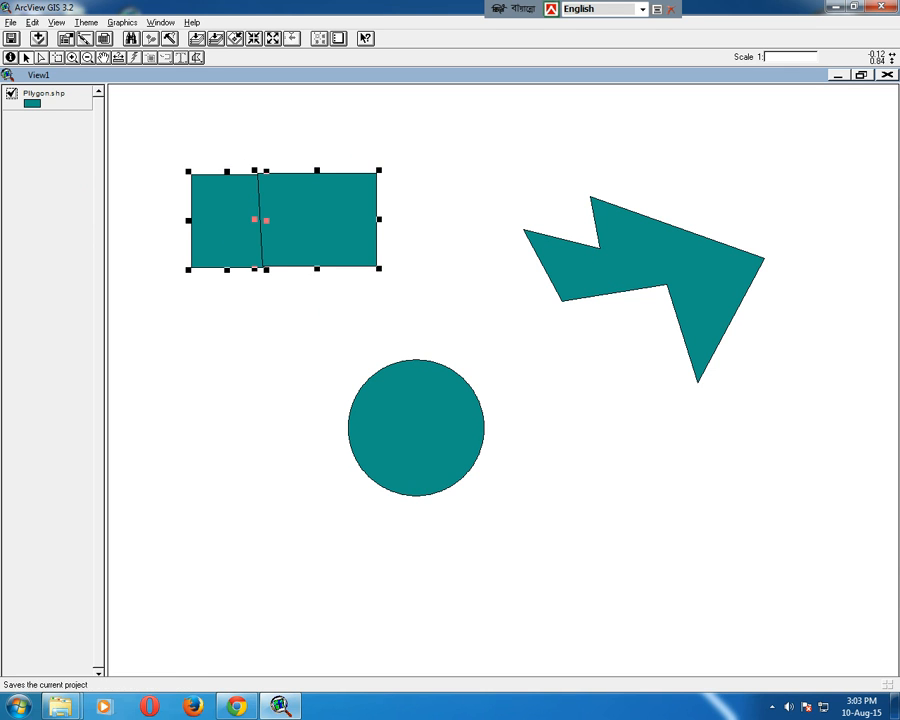
pyautogui.click(32, 22)
pyautogui.click(62, 167)
# - Move the merged rectangle slightly down and to the right, then deselect it
pyautogui.moveTo(273, 228); pyautogui.dragTo(360, 249)
pyautogui.moveTo(229, 209); pyautogui.dragTo(244, 223)
pyautogui.click(277, 317)
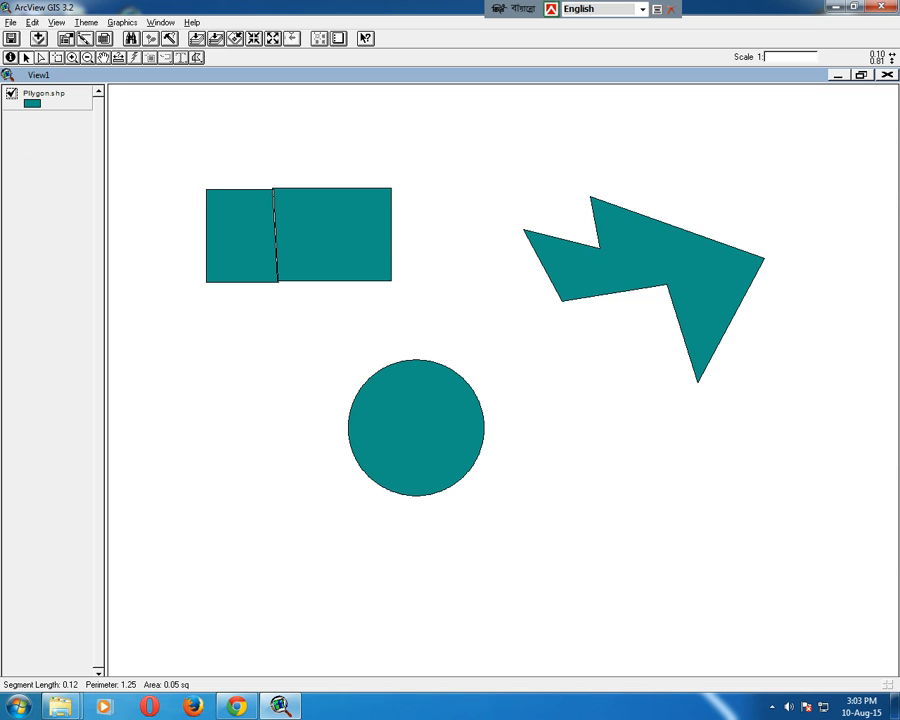
# - Select the merged rectangle together with the circle and join them with Combine Features
pyautogui.click(314, 291)
pyautogui.moveTo(518, 414); pyautogui.dragTo(335, 226)
pyautogui.moveTo(416, 207); pyautogui.dragTo(338, 450)
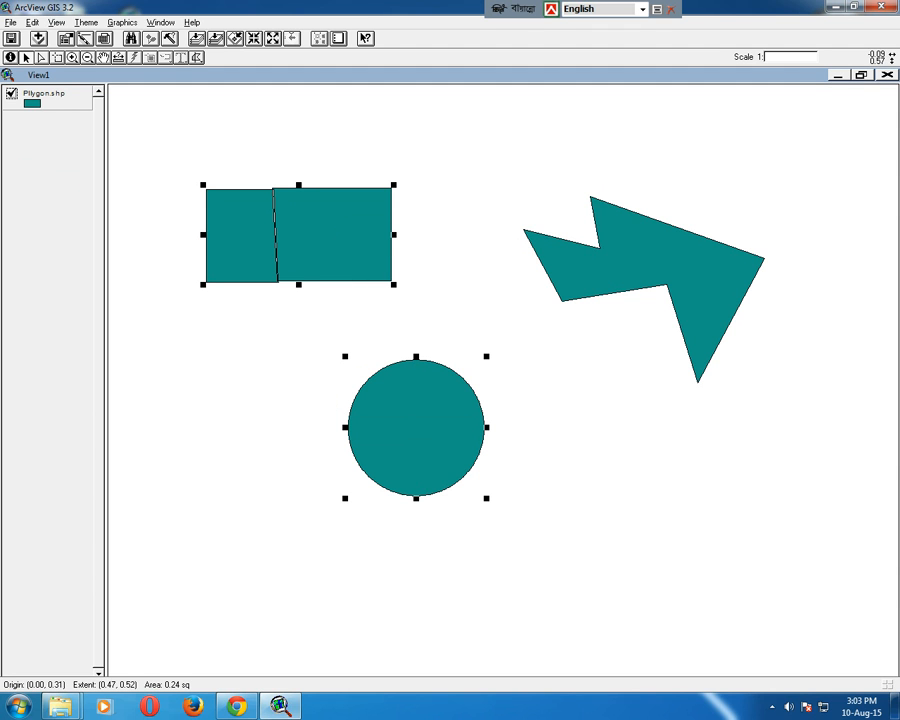
pyautogui.click(32, 22)
pyautogui.click(67, 154)
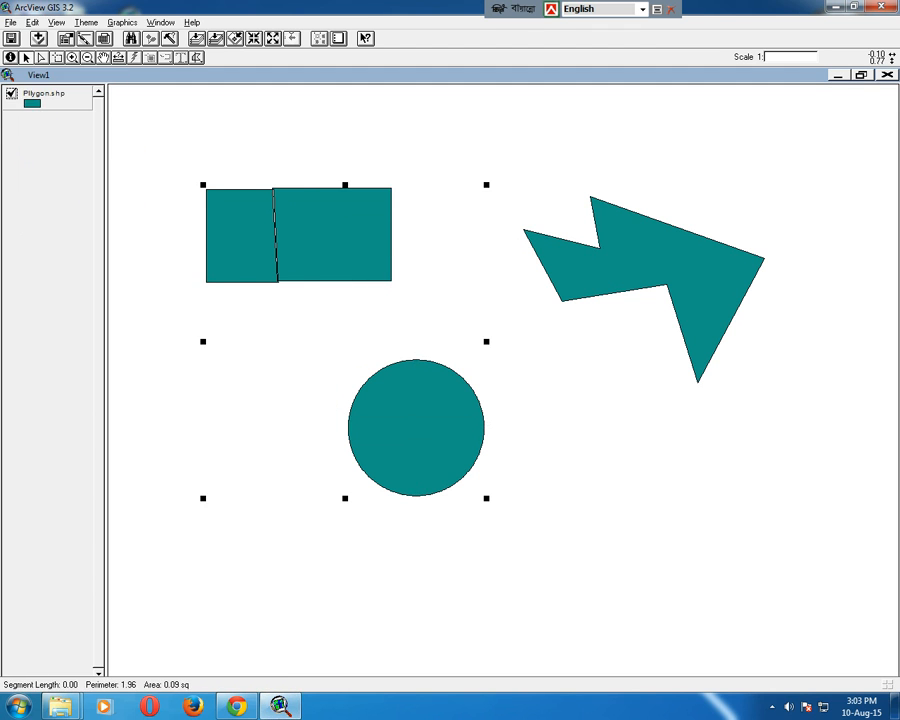
# - Move the combined rectangle and circle feature down and slightly to the right
pyautogui.moveTo(415, 380); pyautogui.dragTo(442, 436)
pyautogui.click(362, 366)
pyautogui.click(321, 304)
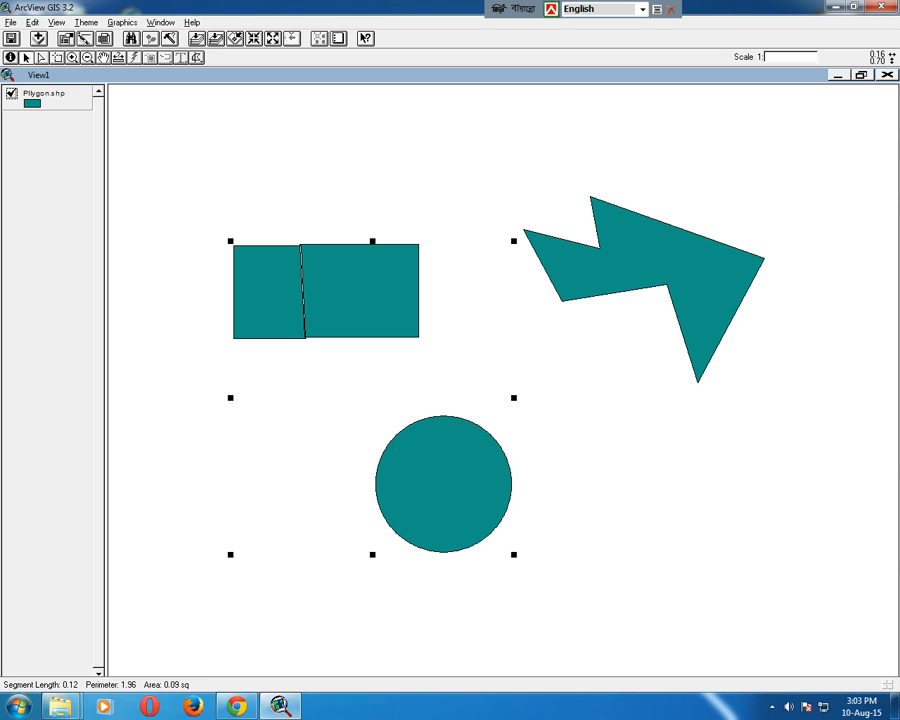
# - Select and deselect the rectangle and the circle to check whether they behave as one feature
pyautogui.click(250, 208)
pyautogui.click(301, 320)
pyautogui.click(260, 214)
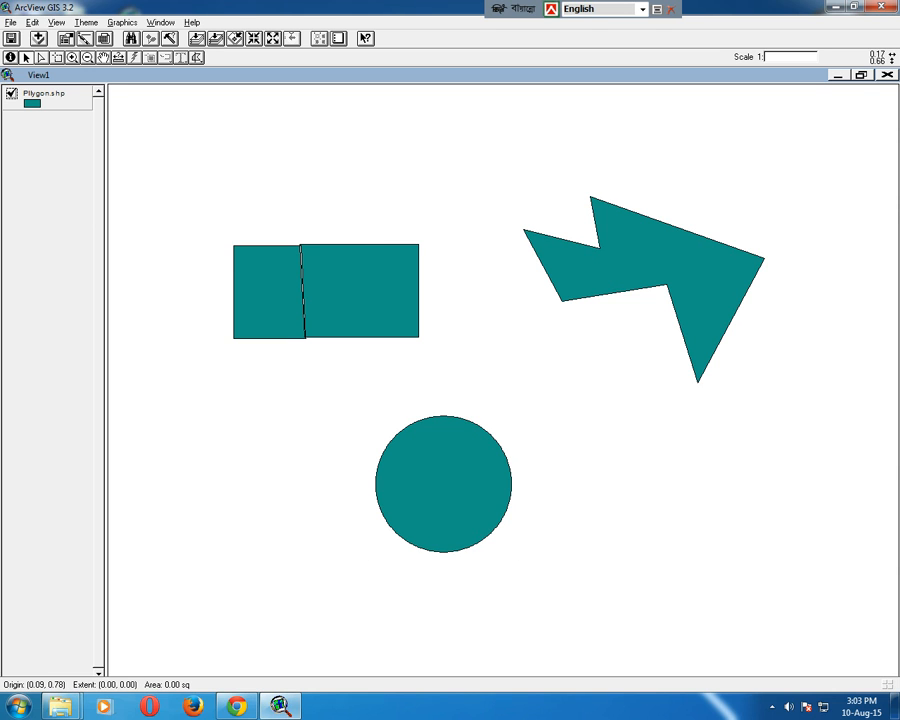
pyautogui.click(562, 422)
pyautogui.click(420, 476)
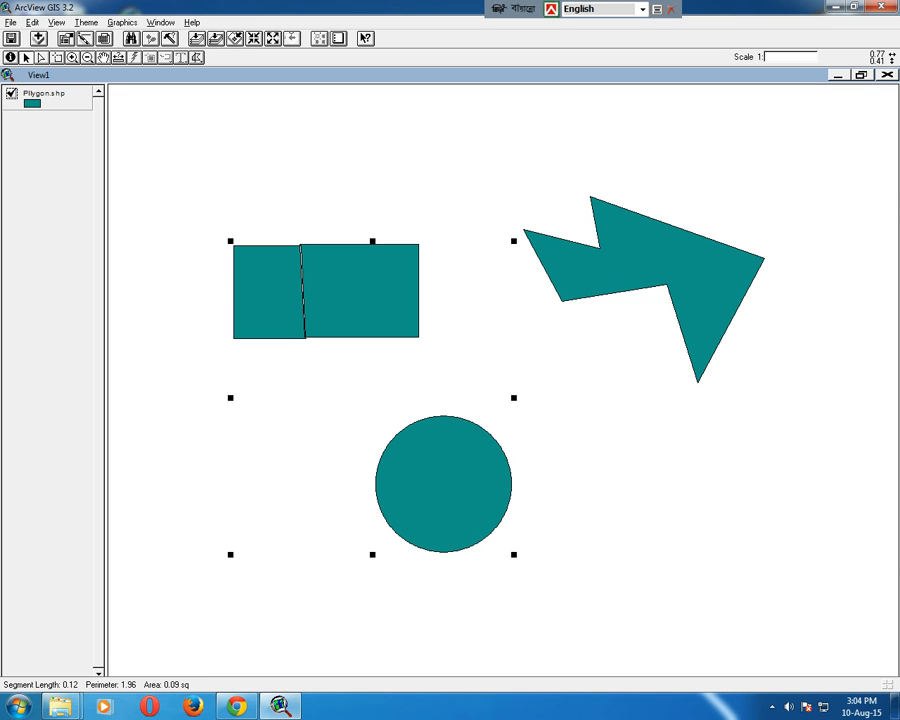
pyautogui.click(669, 433)
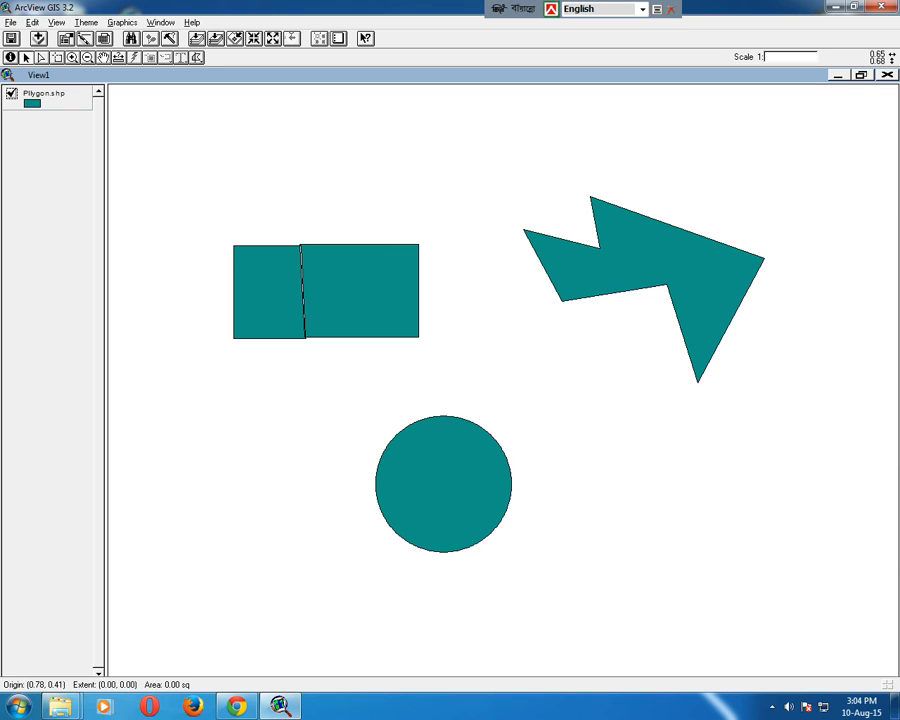
pyautogui.click(591, 274)
pyautogui.click(196, 57)
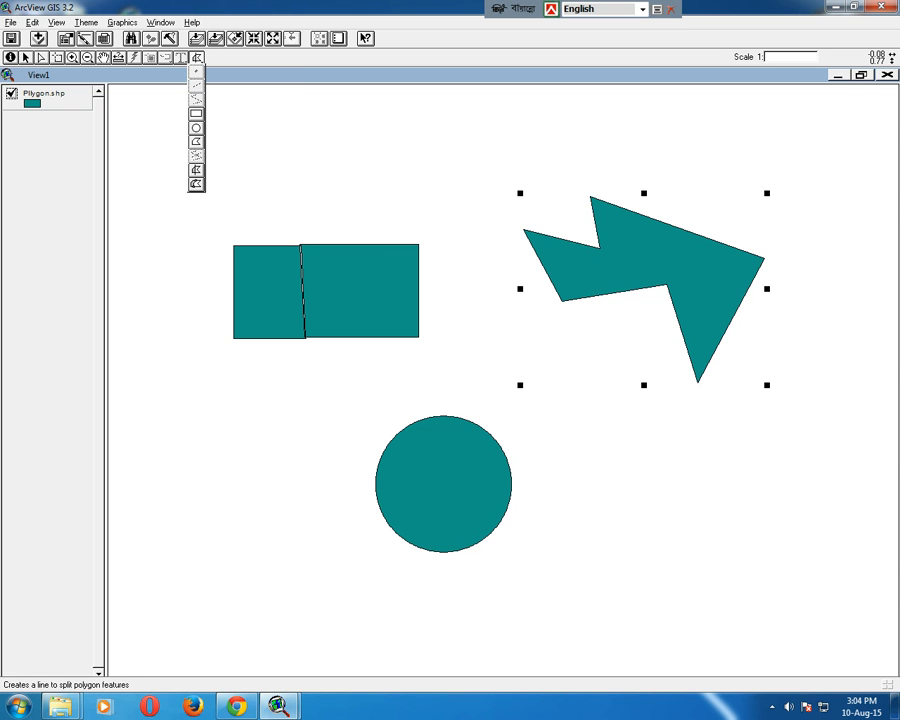
pyautogui.click(196, 170)
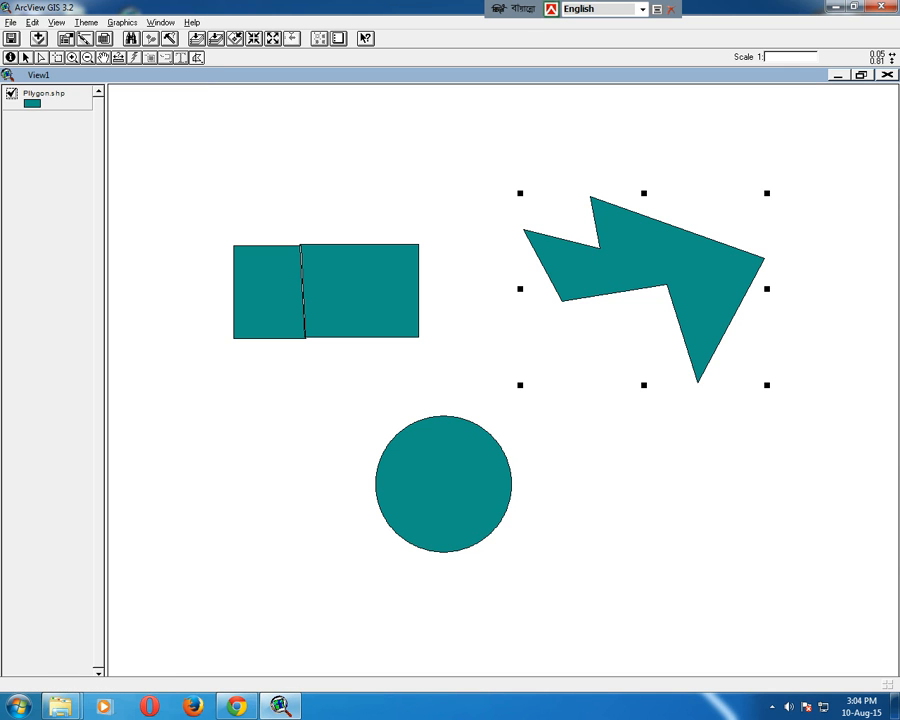
pyautogui.click(26, 57)
# - Move the rectangle and circle feature up and left, and move the irregular polygon over the rectangle's right edge
pyautogui.click(473, 481)
pyautogui.moveTo(472, 482); pyautogui.dragTo(444, 428)
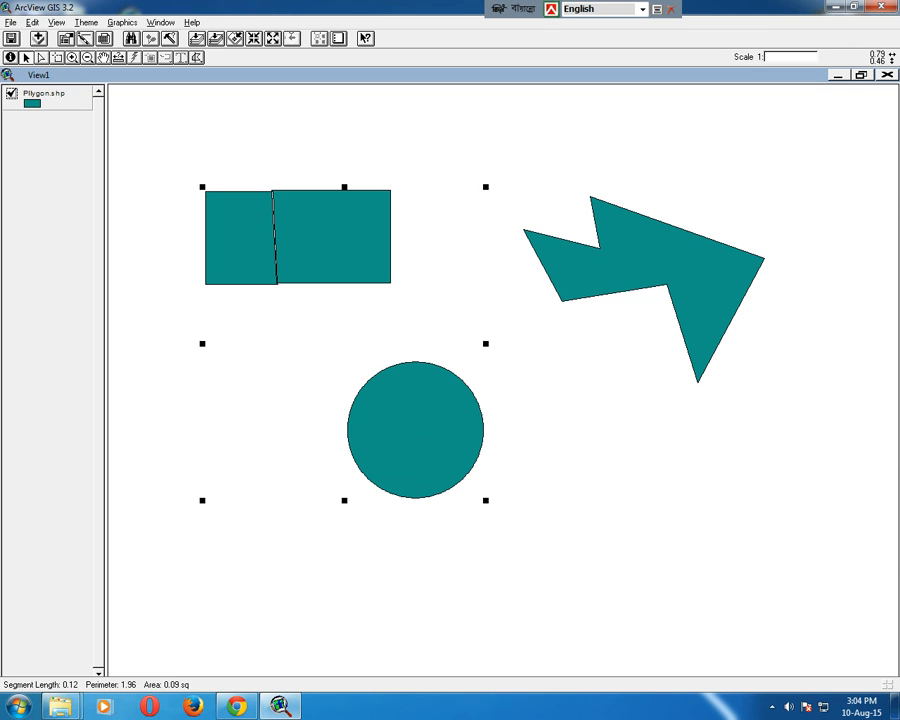
pyautogui.click(675, 404)
pyautogui.click(608, 257)
pyautogui.moveTo(608, 257); pyautogui.dragTo(419, 224)
# - Select both overlapping features and merge them with Union Features
pyautogui.moveTo(641, 530); pyautogui.dragTo(316, 211)
pyautogui.click(32, 22)
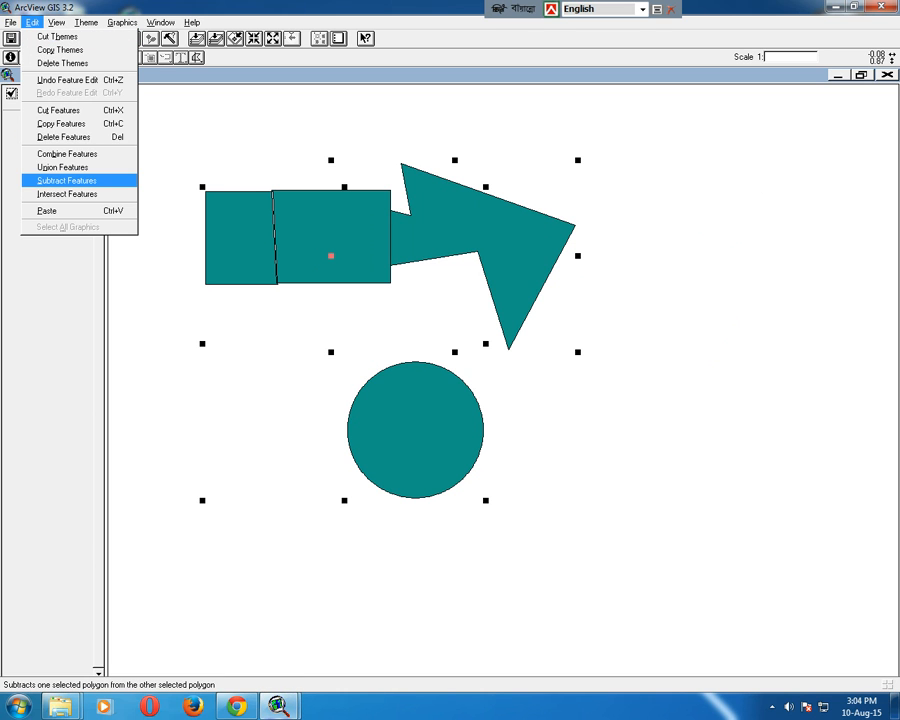
pyautogui.click(60, 167)
# - Move the merged arrow-like shape and its circle down and to the right
pyautogui.click(440, 305)
pyautogui.moveTo(446, 242); pyautogui.dragTo(595, 291)
pyautogui.moveTo(241, 262); pyautogui.dragTo(265, 293)
pyautogui.click(450, 297)
pyautogui.moveTo(470, 292); pyautogui.dragTo(383, 262)
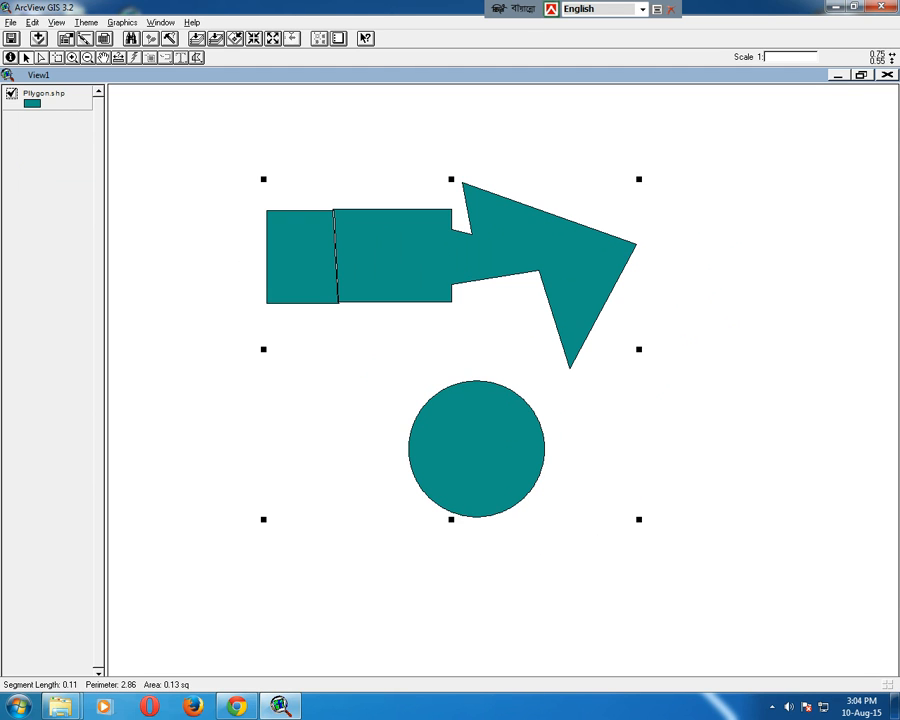
# - Select different parts of the merged shape to check whether it behaves as a single feature
pyautogui.click(716, 351)
pyautogui.click(508, 244)
pyautogui.click(508, 244)
pyautogui.click(302, 257)
pyautogui.click(472, 425)
pyautogui.click(402, 258)
# - Examine which feature editing commands are available with and without the merged shape selected
pyautogui.click(32, 22)
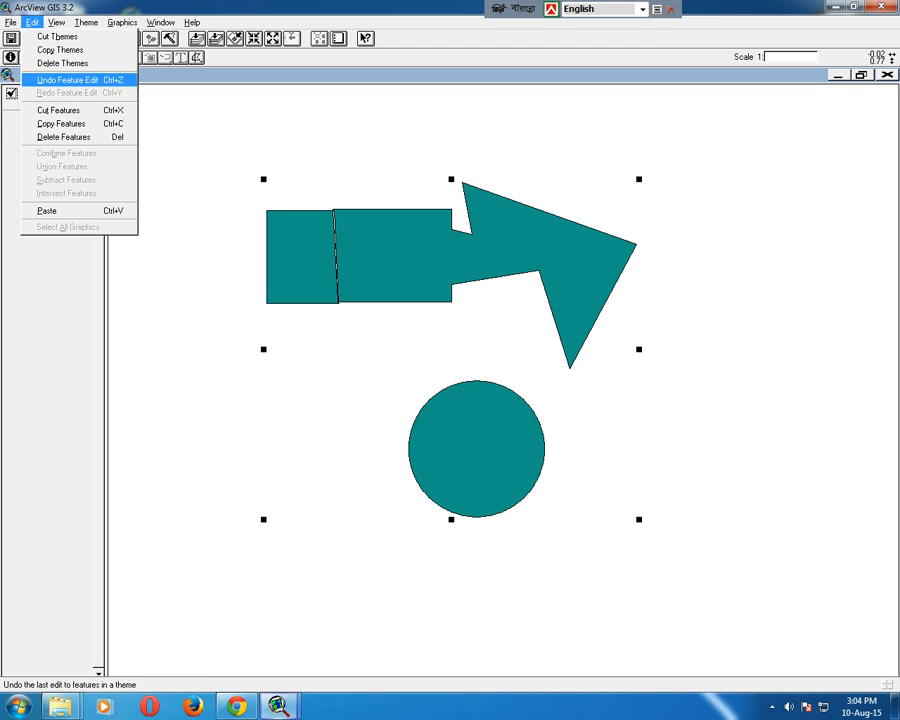
pyautogui.click(152, 97)
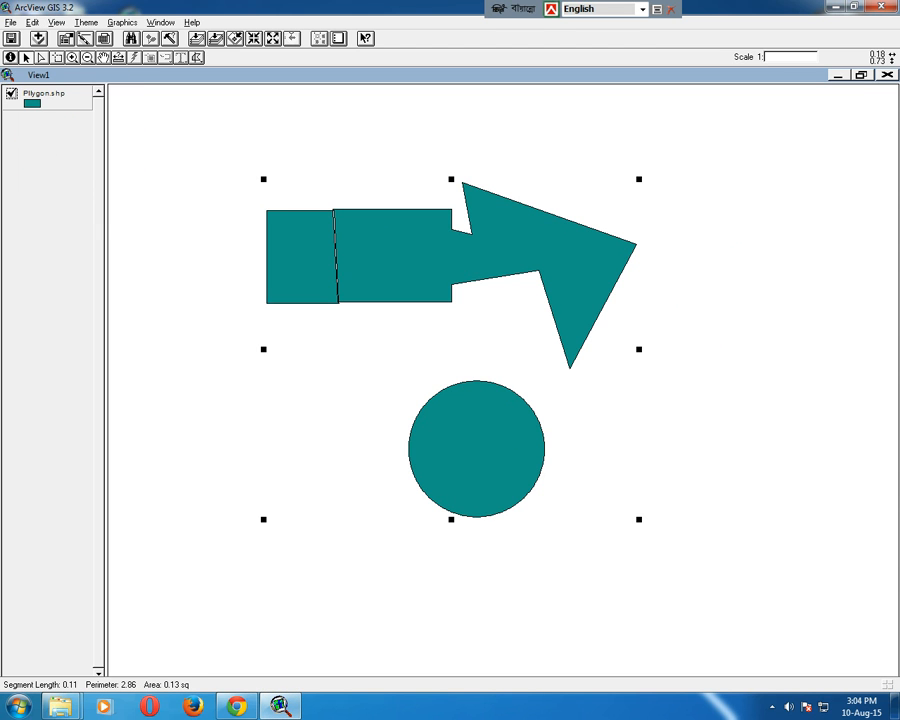
pyautogui.click(131, 92)
pyautogui.click(32, 22)
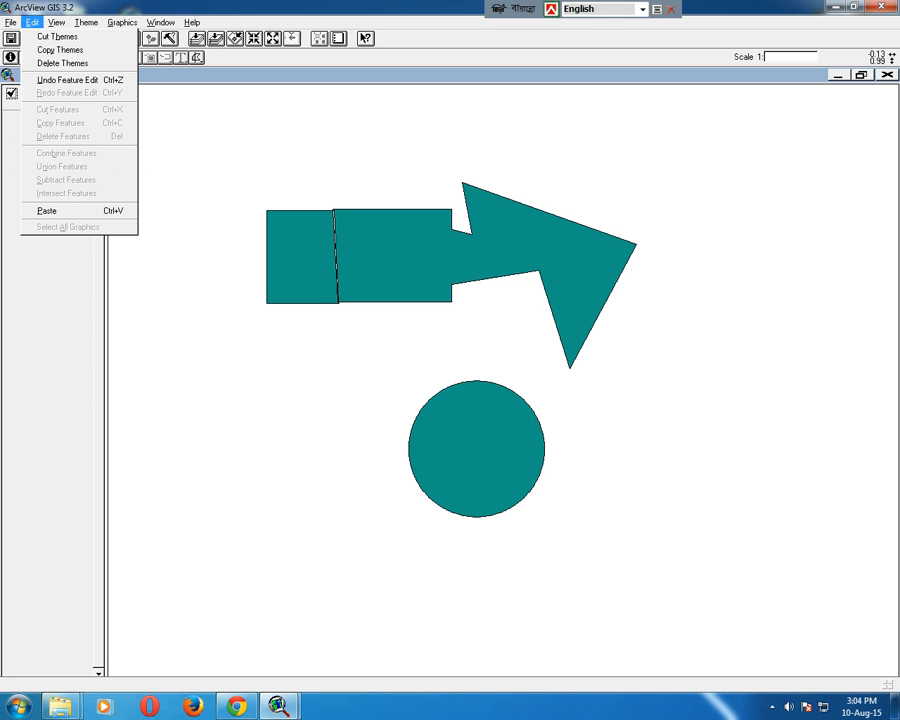
pyautogui.click(458, 222)
pyautogui.click(461, 226)
pyautogui.click(373, 250)
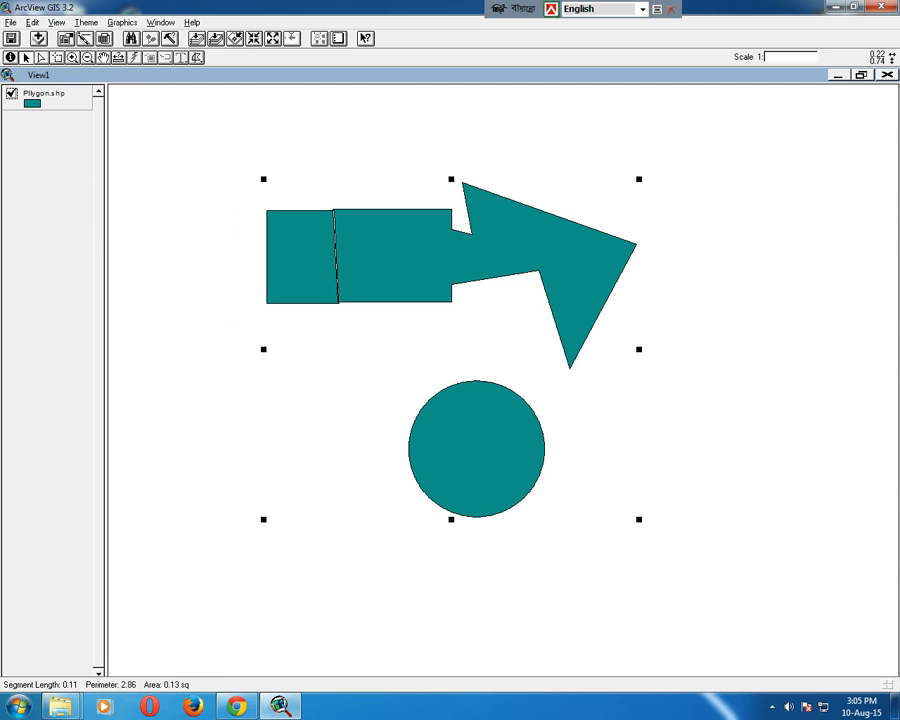
pyautogui.click(533, 306)
pyautogui.click(444, 262)
pyautogui.click(769, 285)
pyautogui.click(612, 250)
# - Draw a circle with a perimeter of about 0.59 overlapping the right tip of the merged shape
pyautogui.click(196, 57)
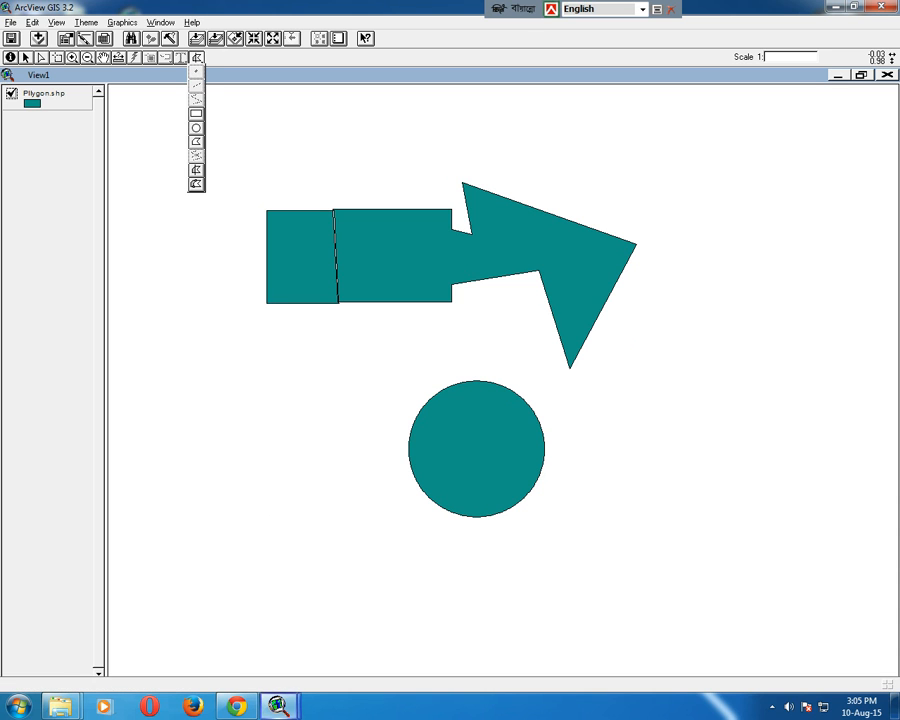
pyautogui.click(196, 127)
pyautogui.moveTo(635, 271); pyautogui.dragTo(691, 271)
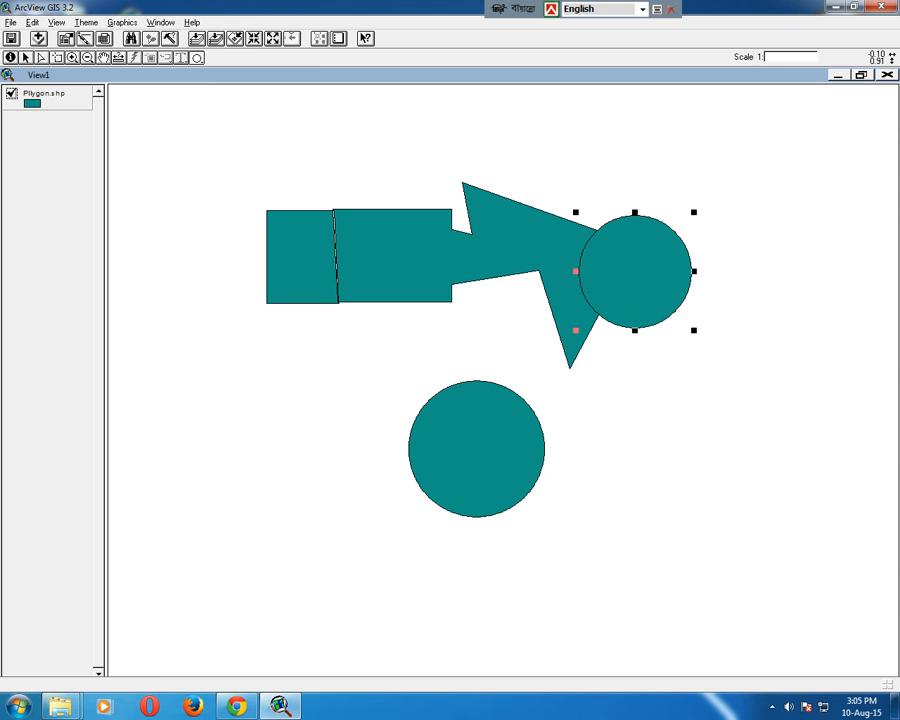
pyautogui.click(32, 22)
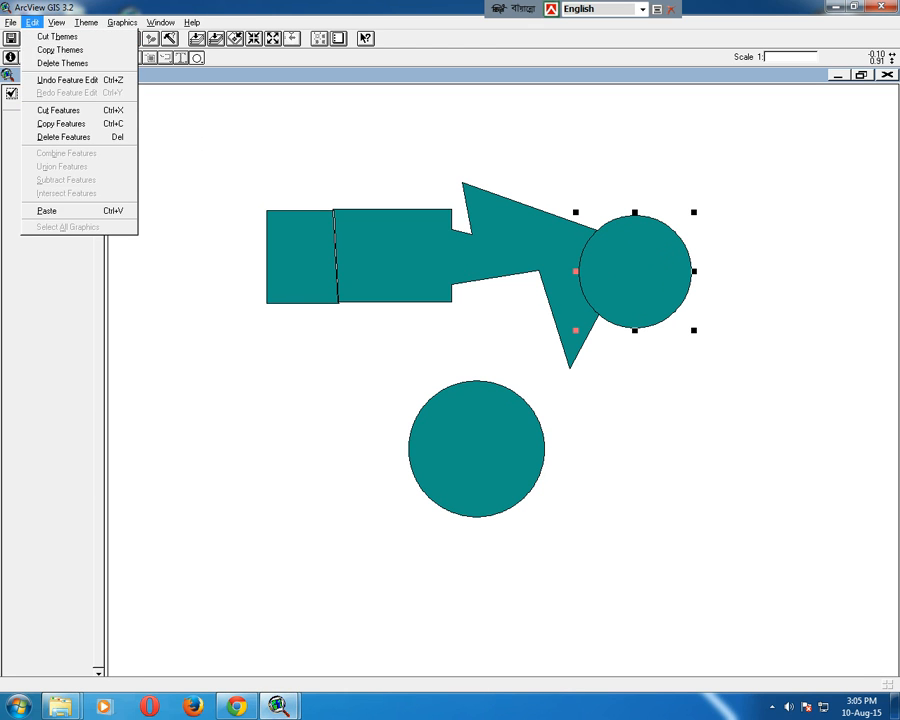
pyautogui.click(414, 238)
# - Move the new circle slightly up and right, and enlarge it to a perimeter of about 0.72
pyautogui.click(26, 57)
pyautogui.click(290, 257)
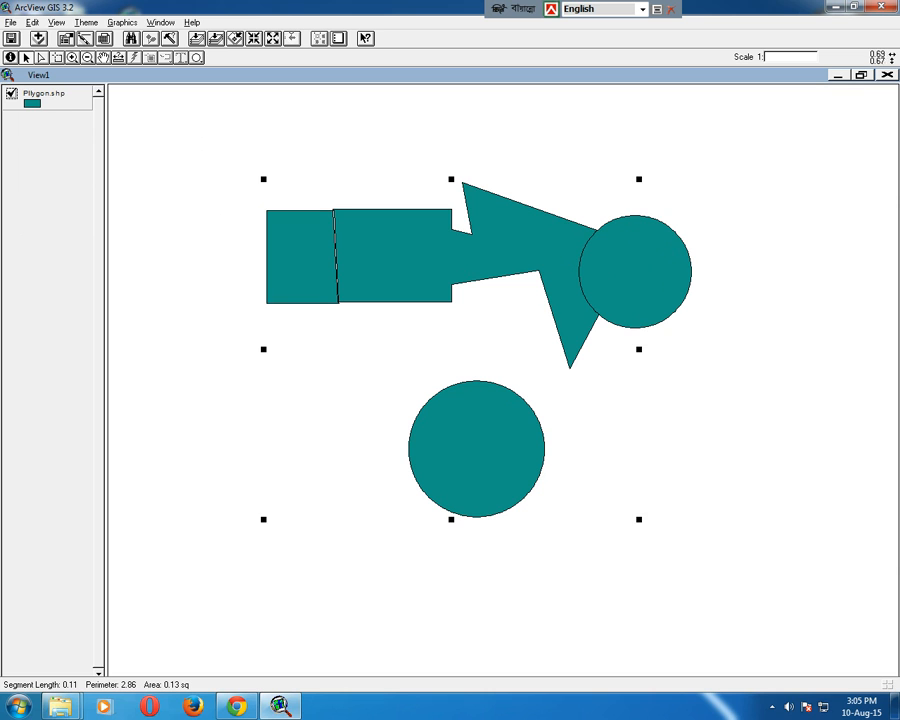
pyautogui.click(624, 284)
pyautogui.moveTo(624, 284); pyautogui.dragTo(642, 271)
pyautogui.click(783, 303)
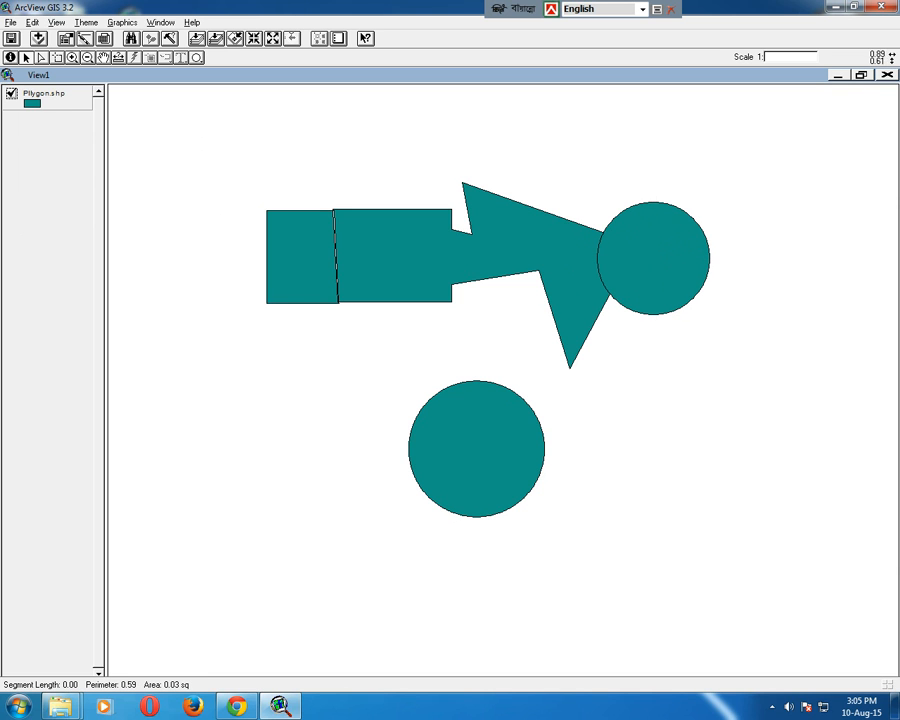
pyautogui.click(613, 284)
pyautogui.moveTo(594, 317); pyautogui.dragTo(570, 341)
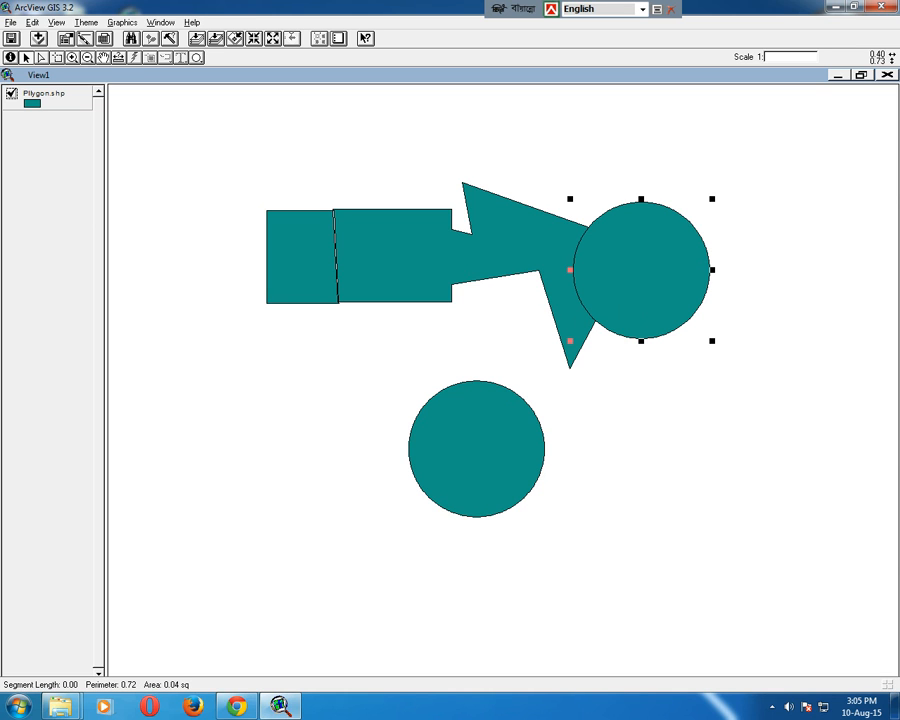
# - Select the merged shape and the overlapping circle, and reduce them to their shared area with Intersect Features
pyautogui.moveTo(752, 441); pyautogui.dragTo(243, 166)
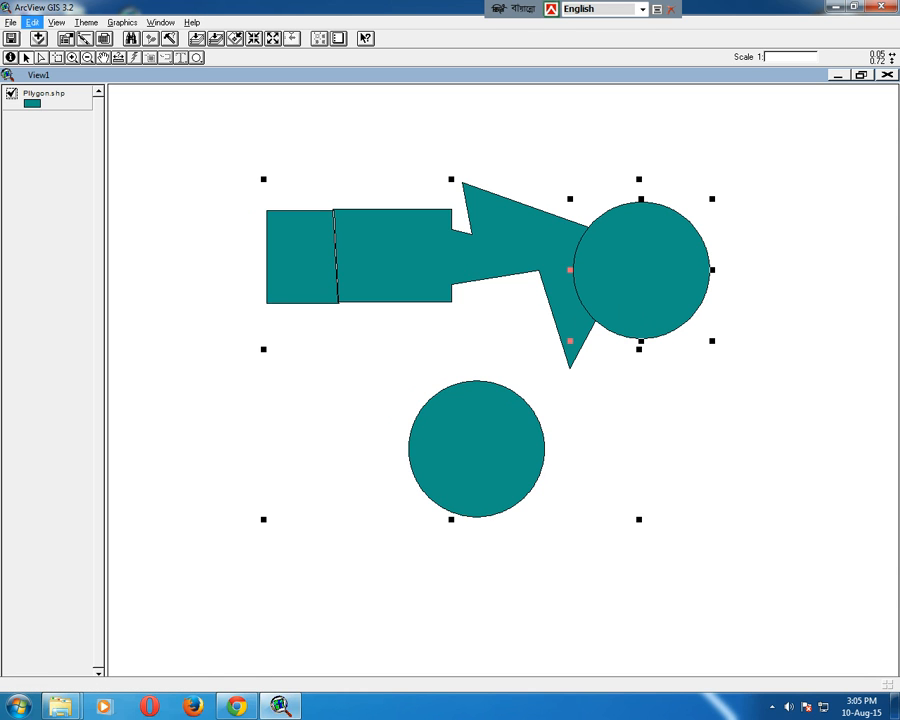
pyautogui.click(32, 22)
pyautogui.click(67, 193)
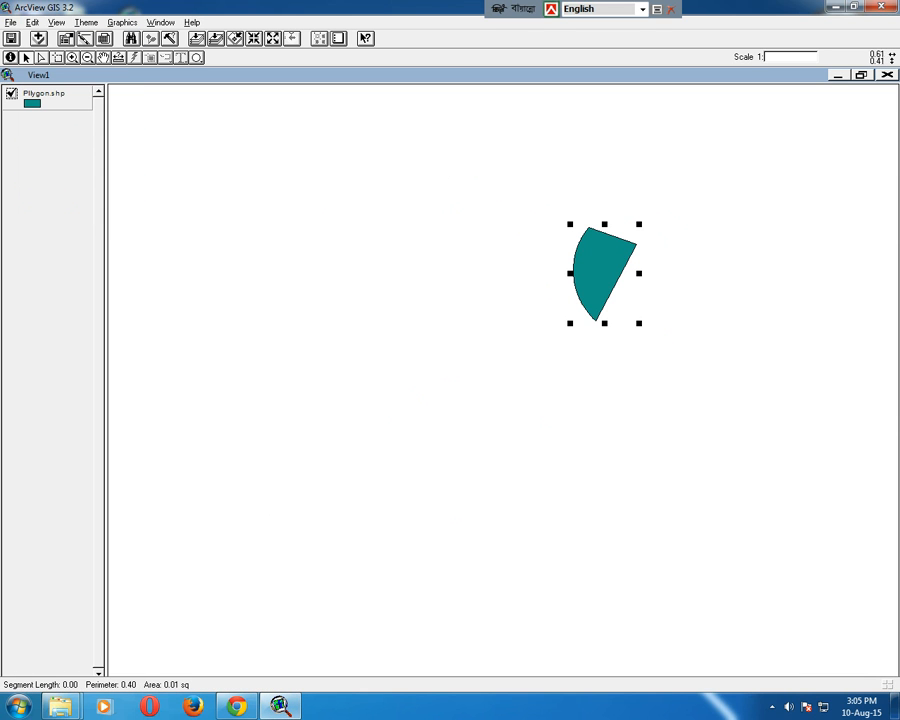
# - Move the remaining intersection piece to the left and leave it selected
pyautogui.moveTo(605, 262); pyautogui.dragTo(521, 262)
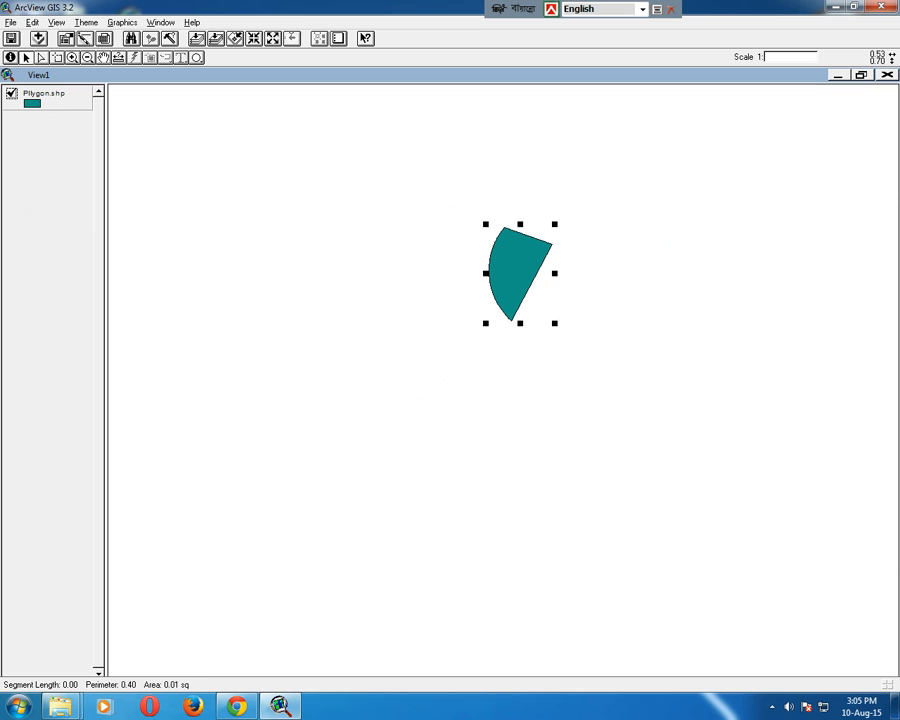
pyautogui.moveTo(599, 371); pyautogui.dragTo(458, 251)
pyautogui.click(596, 290)
pyautogui.click(520, 270)
pyautogui.click(590, 291)
pyautogui.click(520, 270)
# - Try to append adjacent polygons across the piece's upper edge and around the whole piece
pyautogui.moveTo(197, 58); pyautogui.dragTo(197, 185)
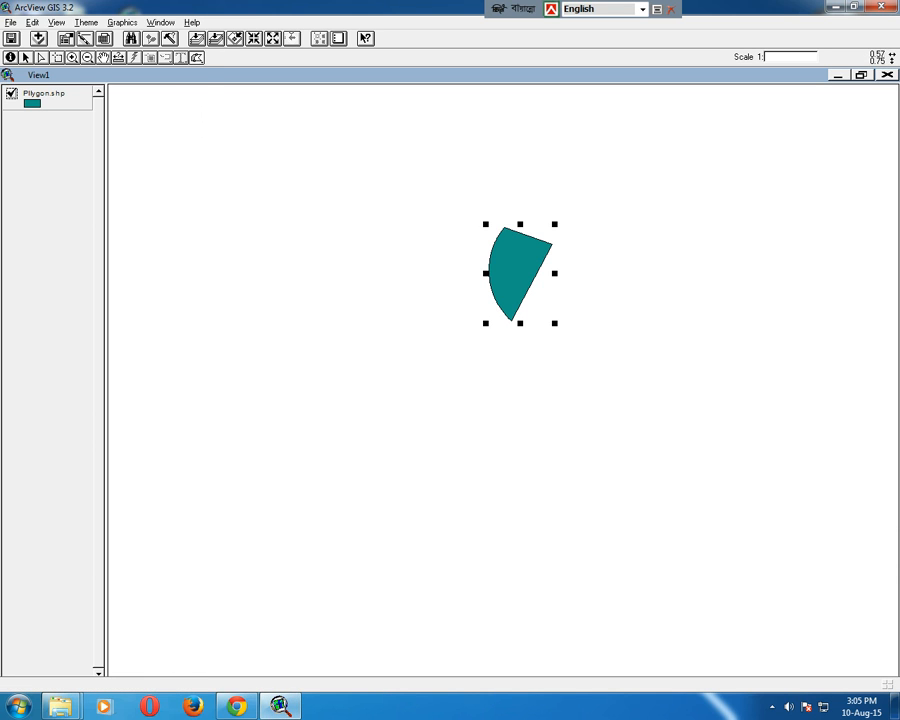
pyautogui.click(442, 216)
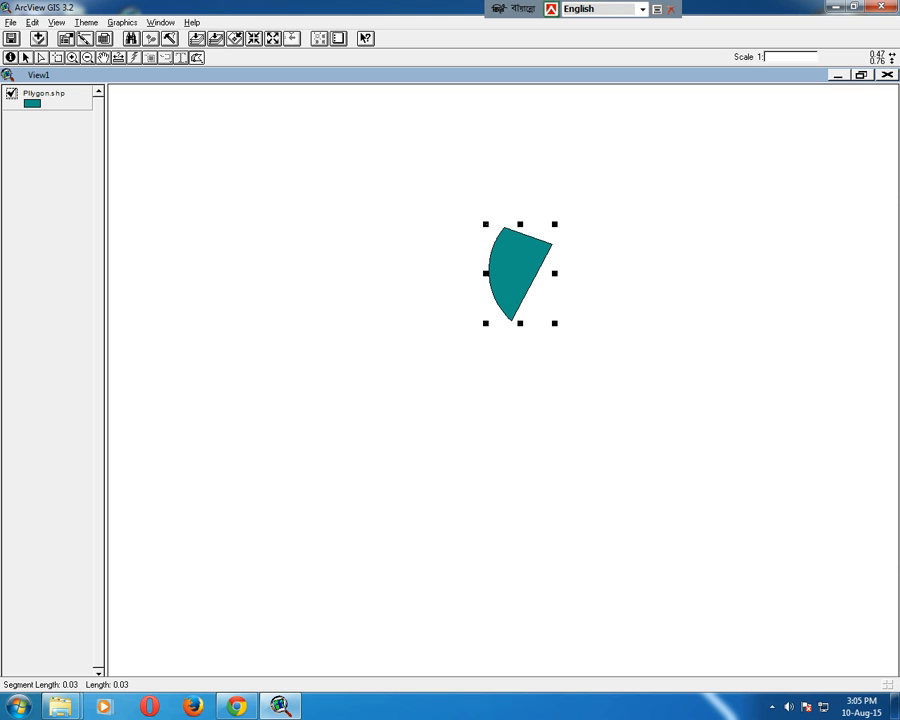
pyautogui.click(531, 244)
pyautogui.doubleClick(550, 247)
pyautogui.click(394, 252)
pyautogui.click(466, 413)
pyautogui.click(690, 391)
pyautogui.click(601, 171)
pyautogui.click(490, 138)
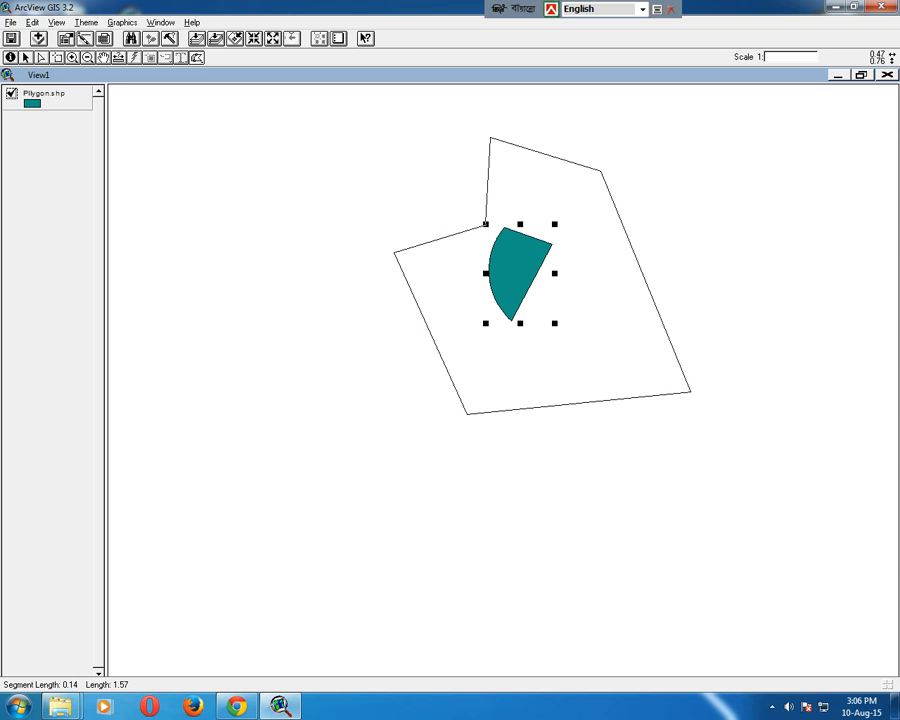
pyautogui.doubleClick(485, 223)
# - Append a small triangular polygon adjacent to the piece's straight right edge
pyautogui.click(527, 246)
pyautogui.click(493, 261)
pyautogui.click(549, 300)
pyautogui.click(532, 260)
pyautogui.doubleClick(527, 268)
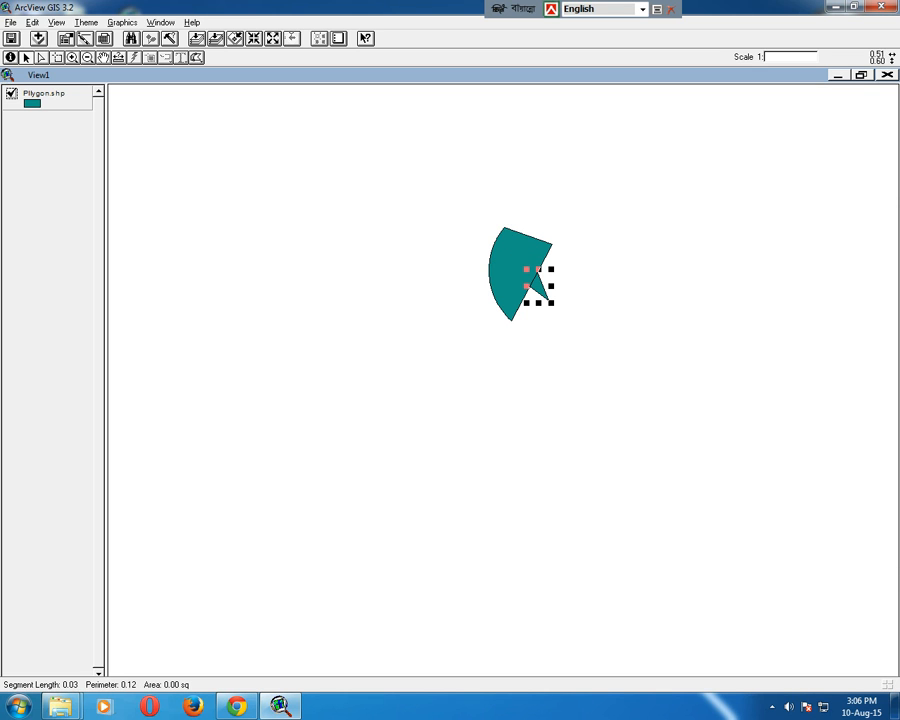
# - Move the small triangle away from the larger piece, delete it, and select the larger piece
pyautogui.moveTo(537, 286); pyautogui.dragTo(620, 333)
pyautogui.click(620, 333)
pyautogui.click(667, 329)
pyautogui.press('Delete')
pyautogui.click(519, 267)
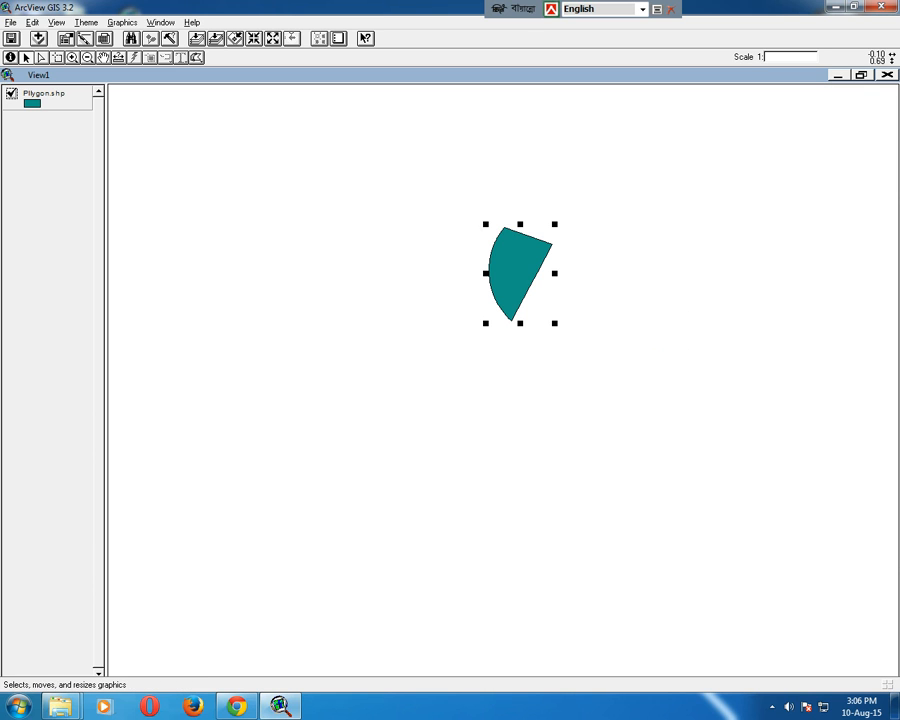
# - Reshape the piece by moving its right-side vertices and pulling two vertices near the top of its arc outward to the left
pyautogui.click(41, 58)
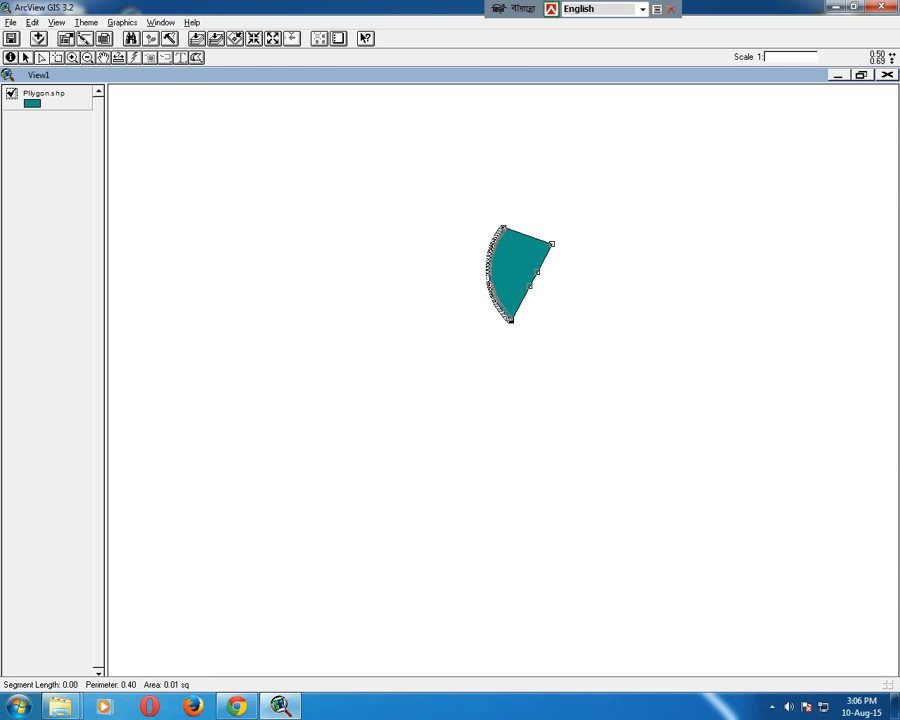
pyautogui.moveTo(530, 285); pyautogui.dragTo(563, 302)
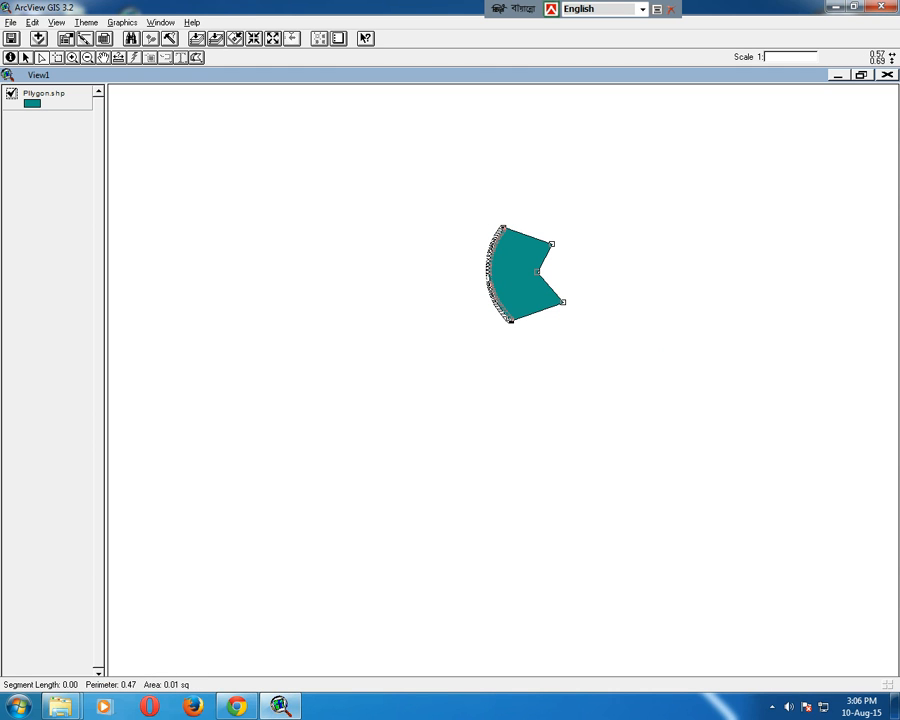
pyautogui.moveTo(551, 243); pyautogui.dragTo(611, 249)
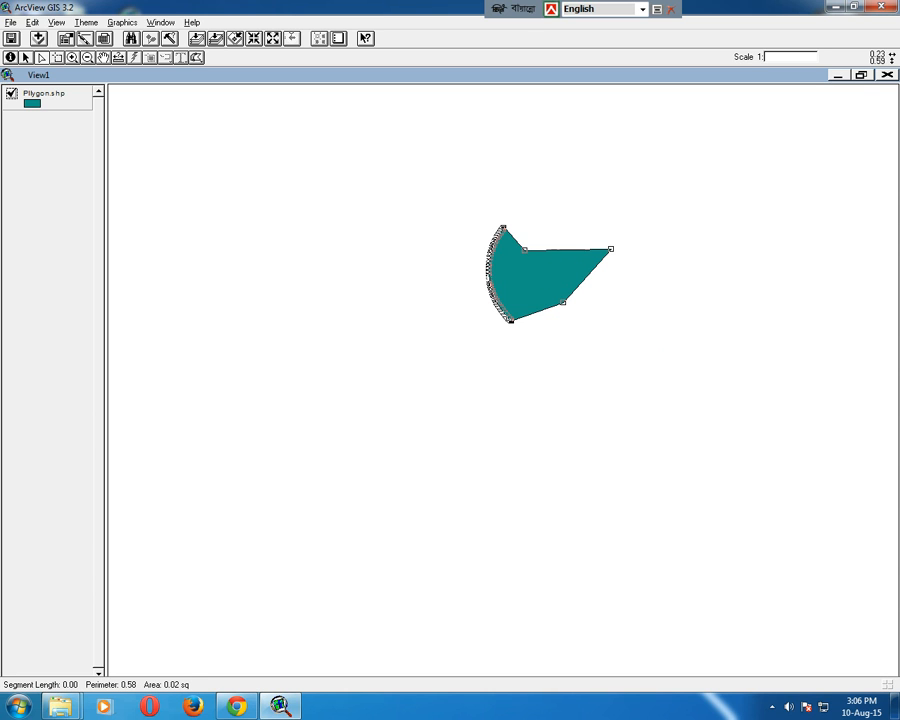
pyautogui.moveTo(501, 232); pyautogui.dragTo(449, 193)
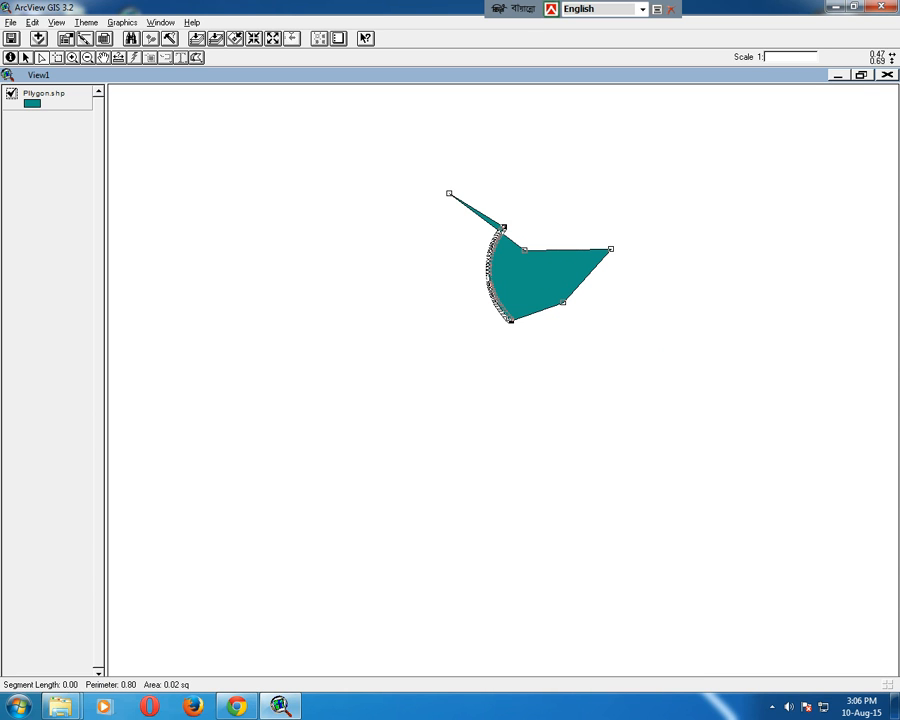
pyautogui.click(408, 251)
pyautogui.moveTo(563, 302); pyautogui.dragTo(624, 332)
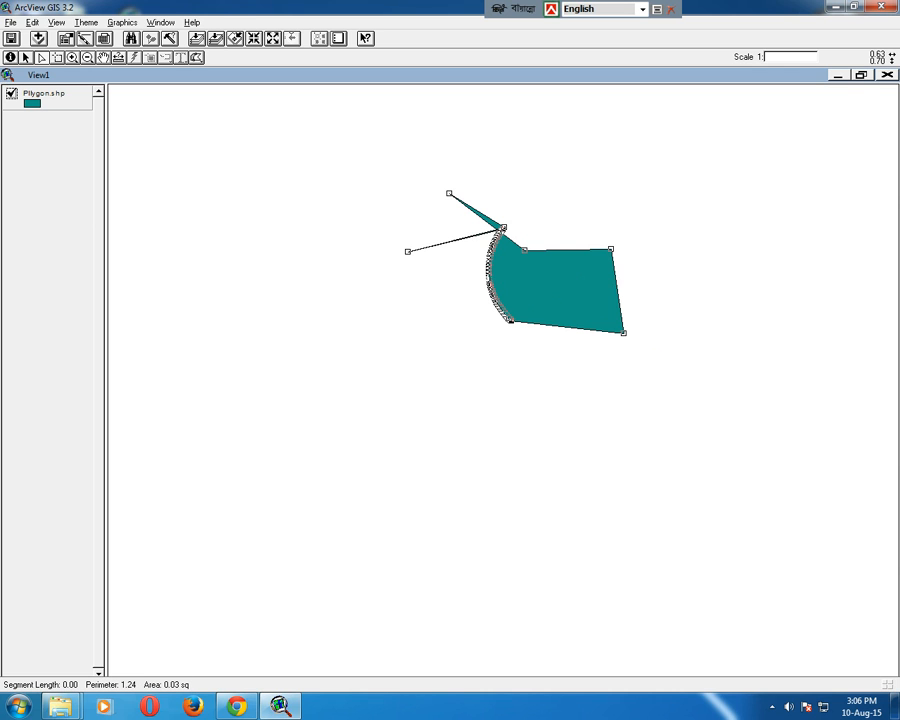
pyautogui.moveTo(611, 248); pyautogui.dragTo(536, 285)
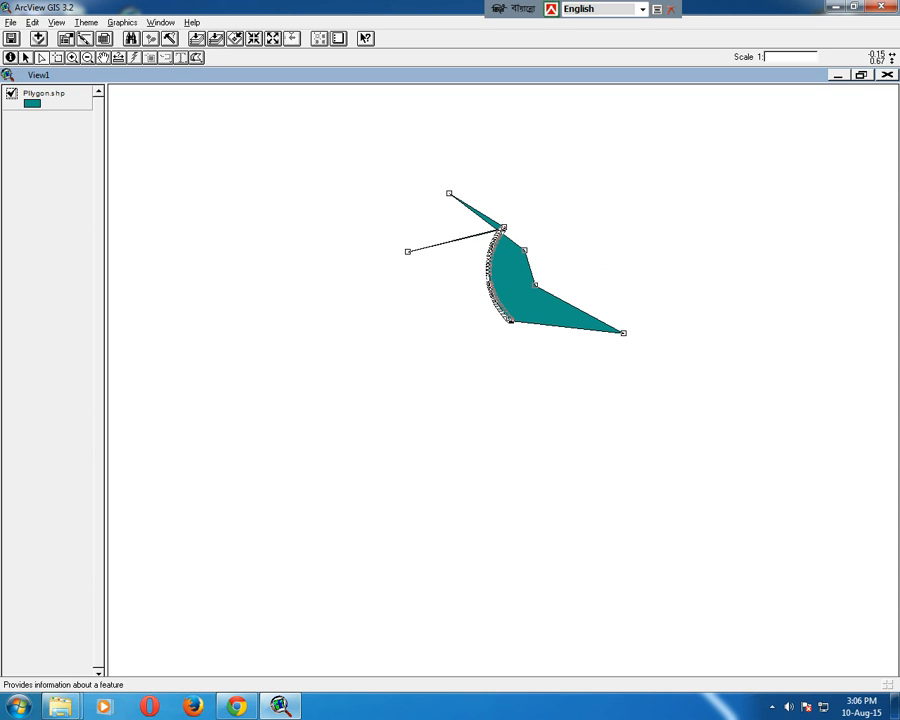
# - Move the whole reshaped polygon left and slightly down, then deselect it
pyautogui.click(26, 57)
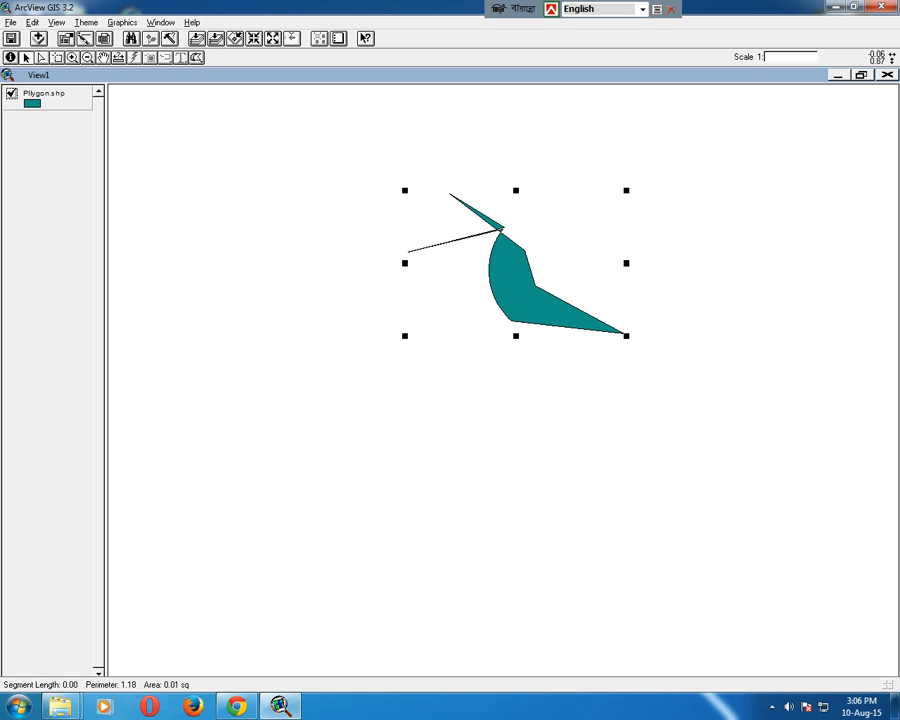
pyautogui.moveTo(520, 290); pyautogui.dragTo(476, 305)
pyautogui.click(473, 421)
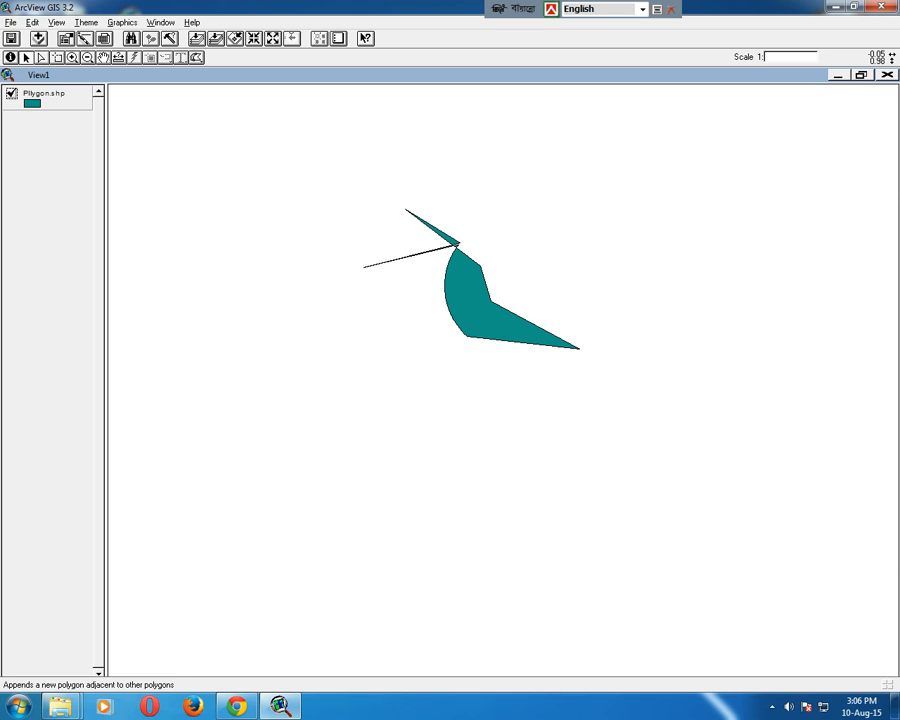